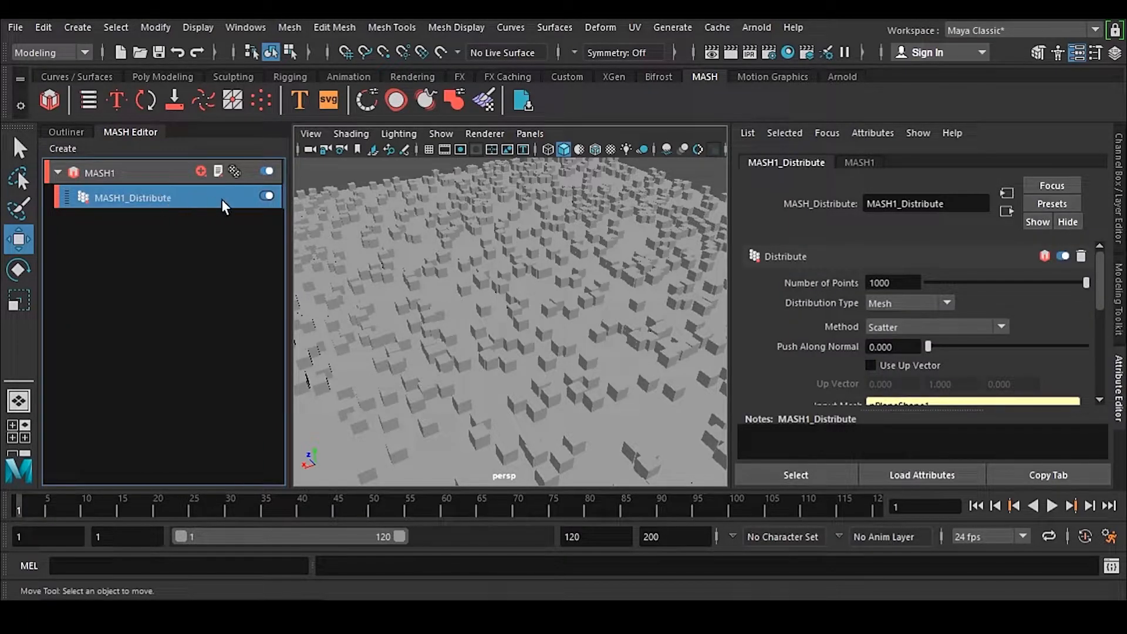
Step: Copy the MASH1_Distribute attributes into a separate, enlarged window above the viewport
click(267, 196)
click(264, 194)
scroll(825, 322, down, 4)
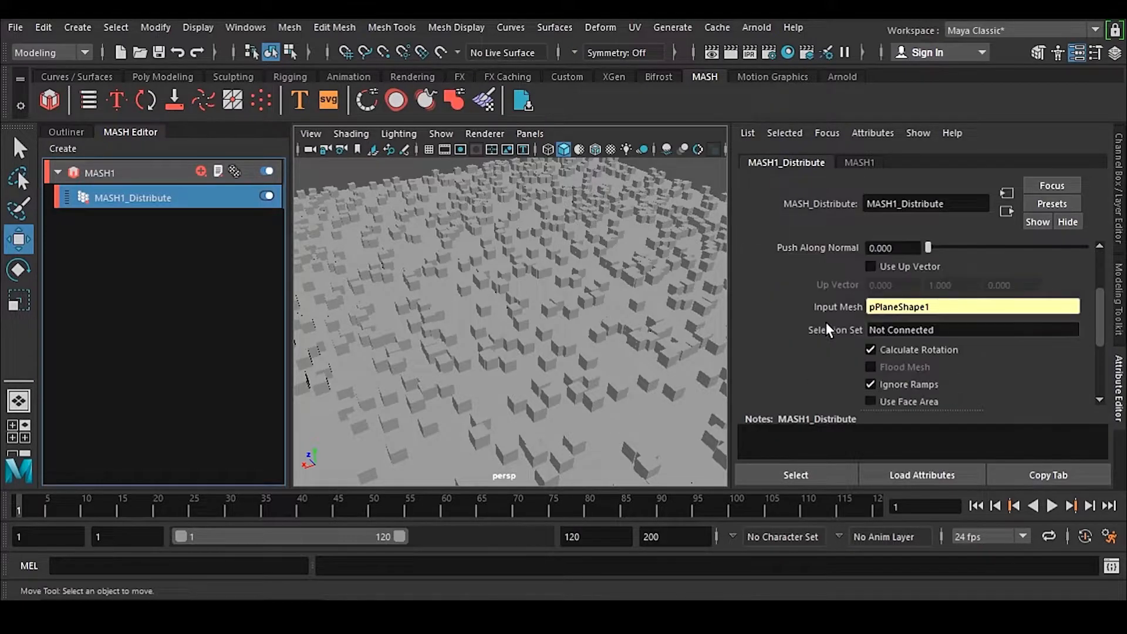
click(1003, 473)
drag(558, 222, 727, 48)
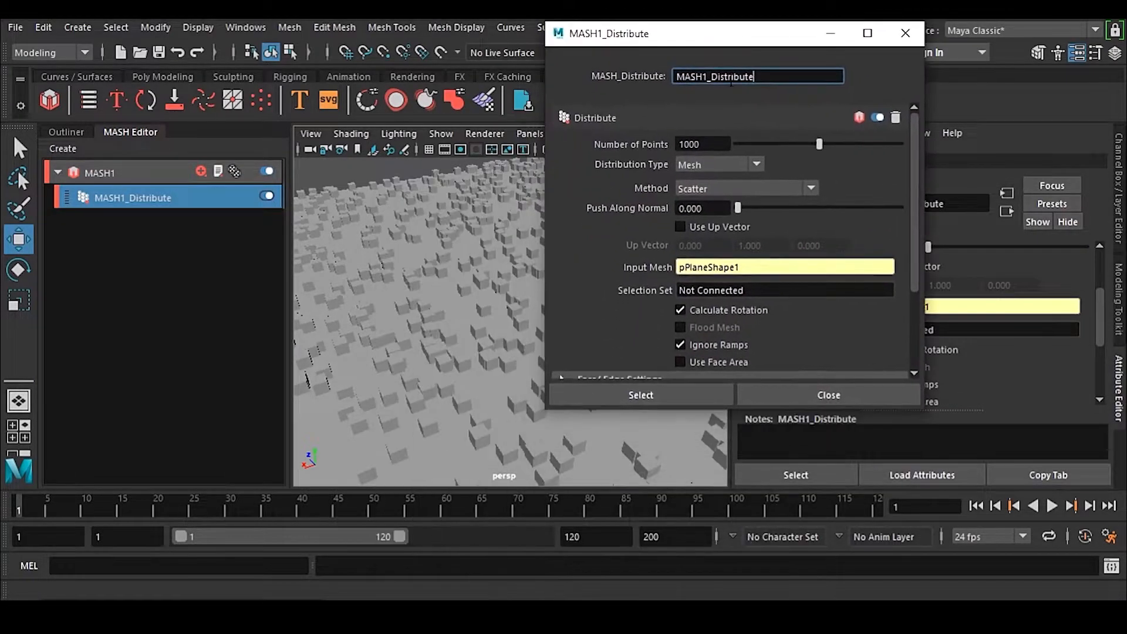
drag(679, 407, 686, 498)
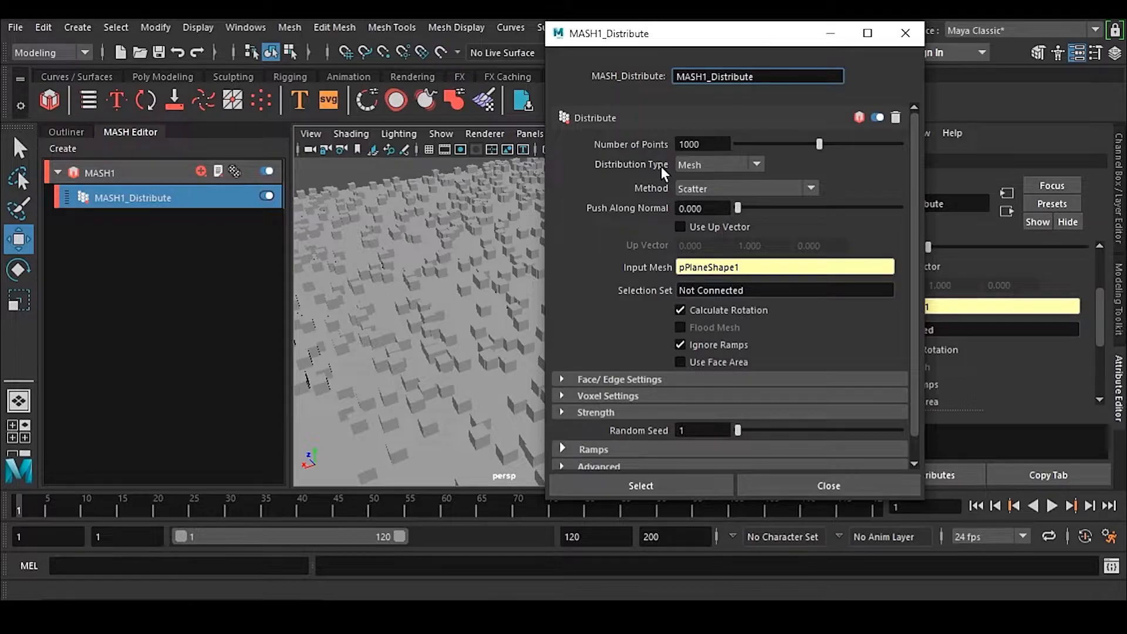
Step: Examine the available distribution types and the mesh options of the Distribute node
click(707, 162)
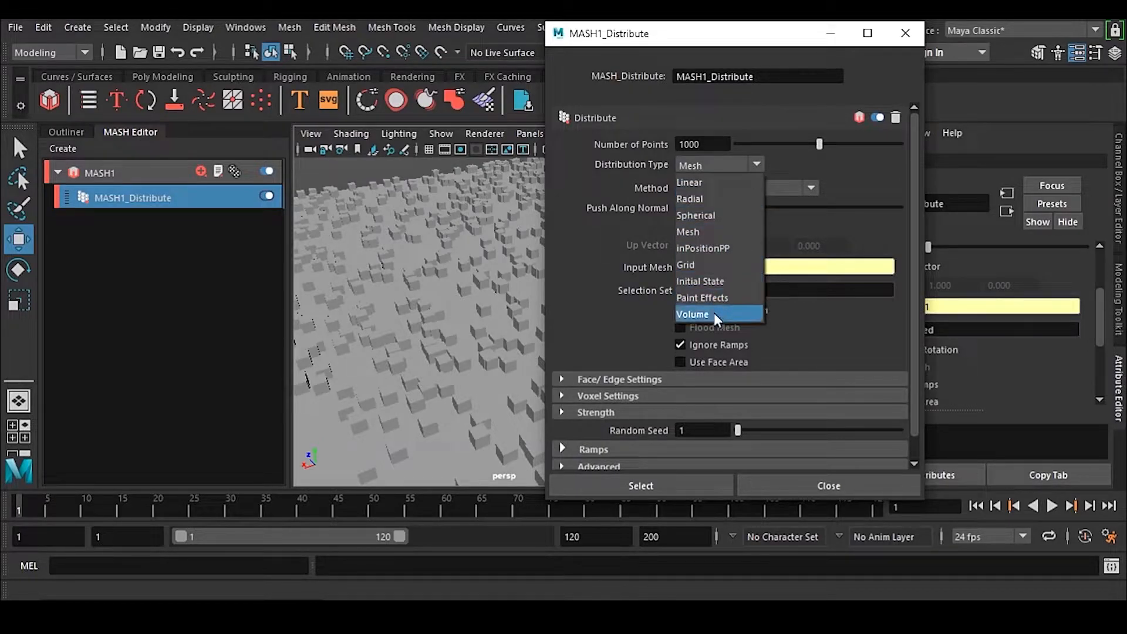
click(592, 231)
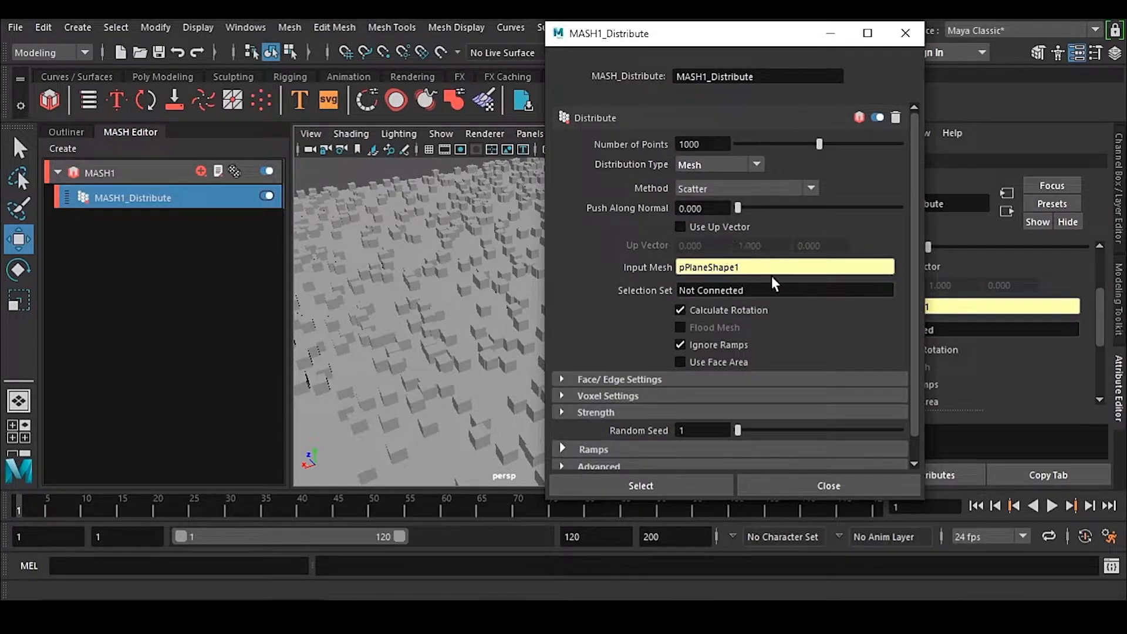
scroll(704, 293, down, 1)
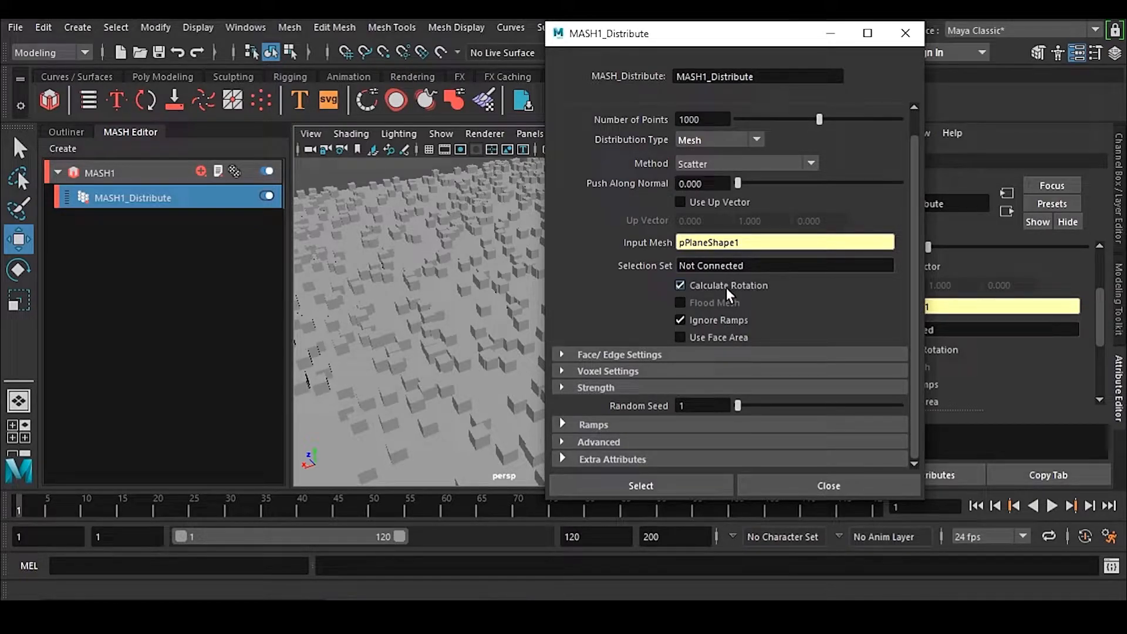
Step: Turn Calculate Rotation off and on again, and shift the Distribute attributes window clear of the viewport
click(702, 284)
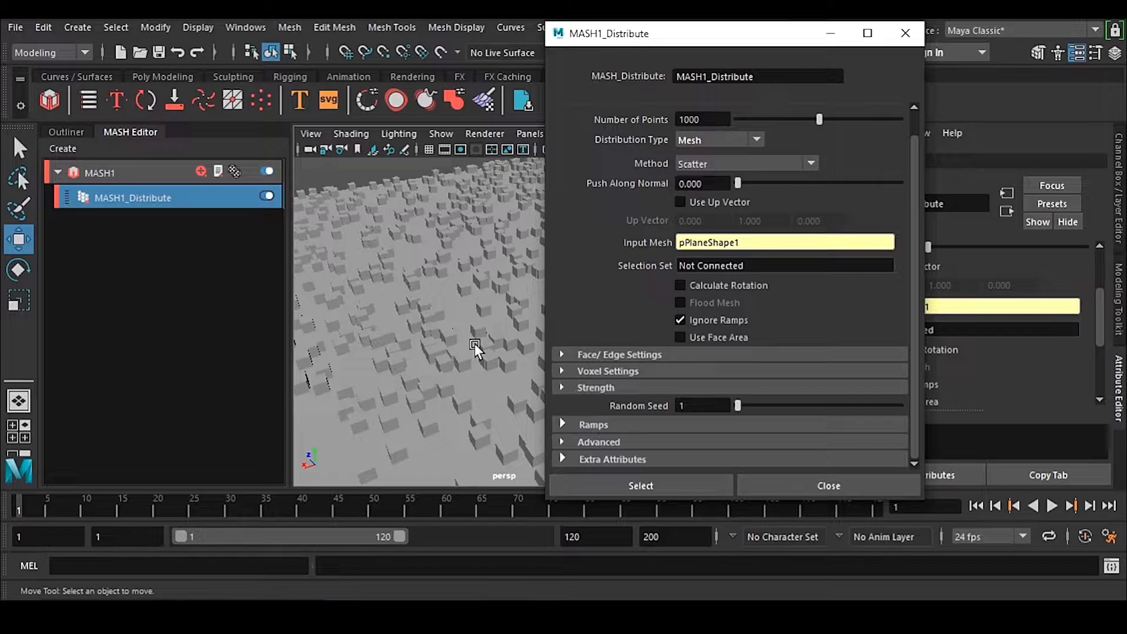
click(703, 283)
drag(704, 42, 1048, 70)
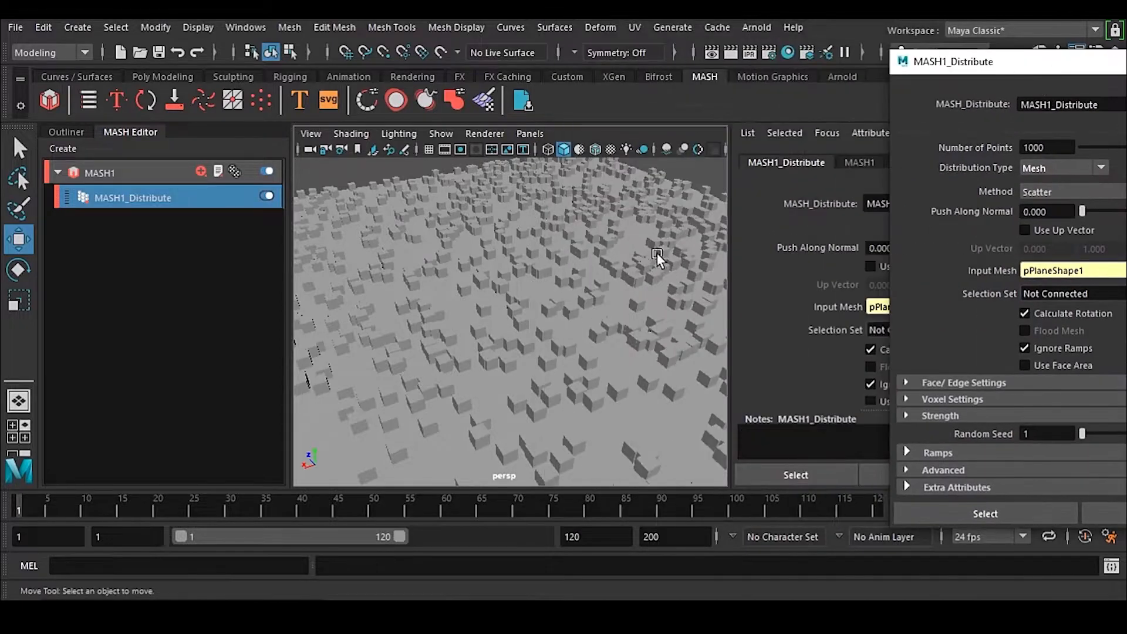
Step: Raise a single vertex of the plane to form a tall peak under the scattered cubes
click(466, 318)
right_drag(449, 281, 388, 238)
click(506, 309)
drag(507, 219, 508, 160)
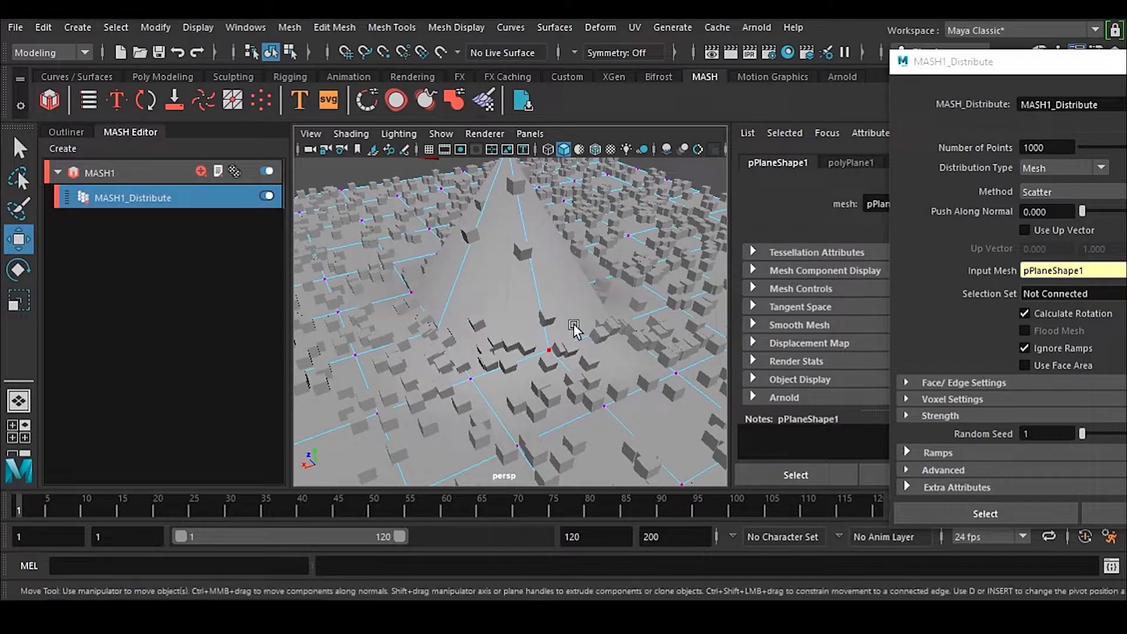
Step: Move the selected plane vertex freely so the surface slopes steeply beneath the cubes
scroll(554, 358, down, 5)
scroll(525, 369, up, 4)
alt+drag(525, 370, 580, 239)
scroll(581, 242, up, 4)
alt+middle_drag(604, 337, 568, 346)
alt+middle_drag(569, 274, 569, 314)
drag(515, 220, 320, 299)
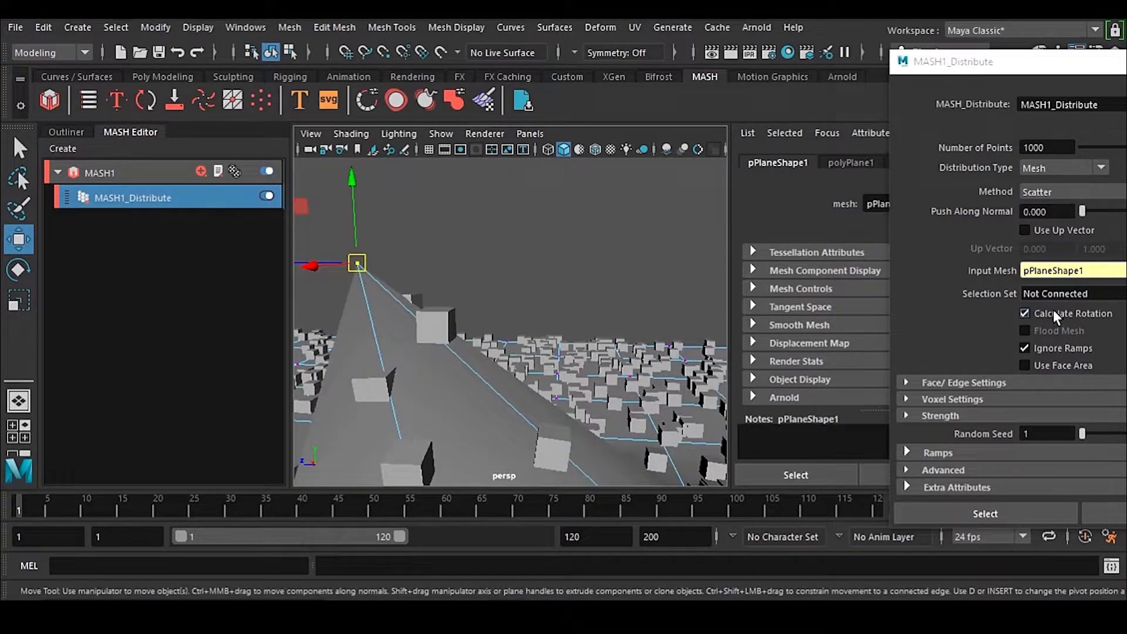
Step: Compare the cube orientation on the slope by disabling and re-enabling Calculate Rotation
click(1053, 310)
alt+middle_drag(466, 440, 484, 381)
alt+drag(600, 399, 782, 281)
alt+middle_drag(698, 358, 572, 334)
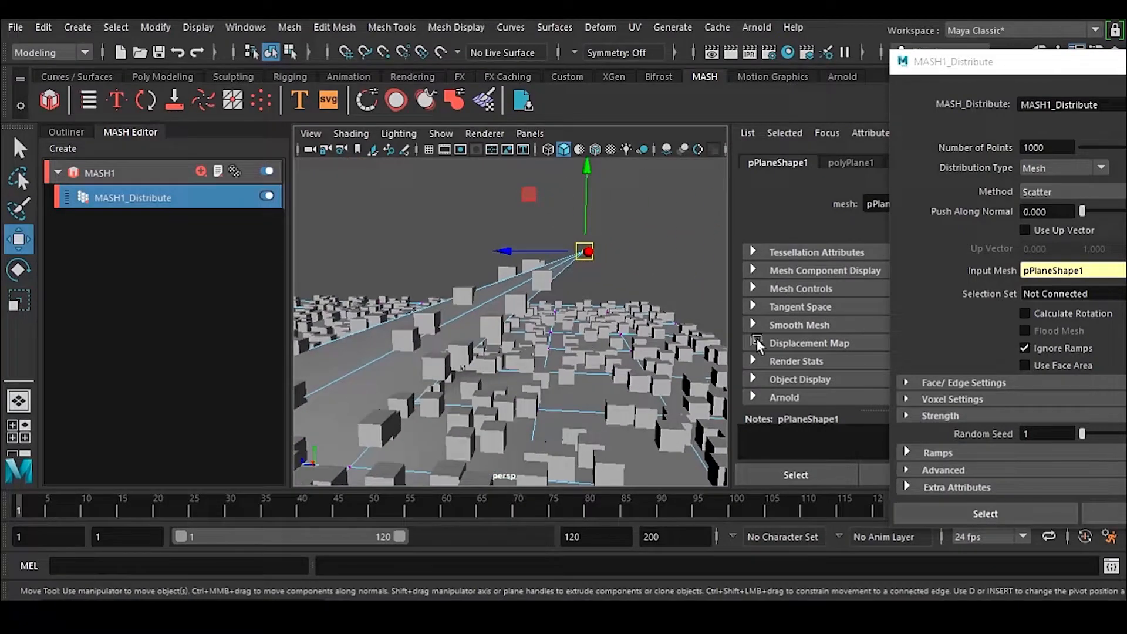
click(1061, 314)
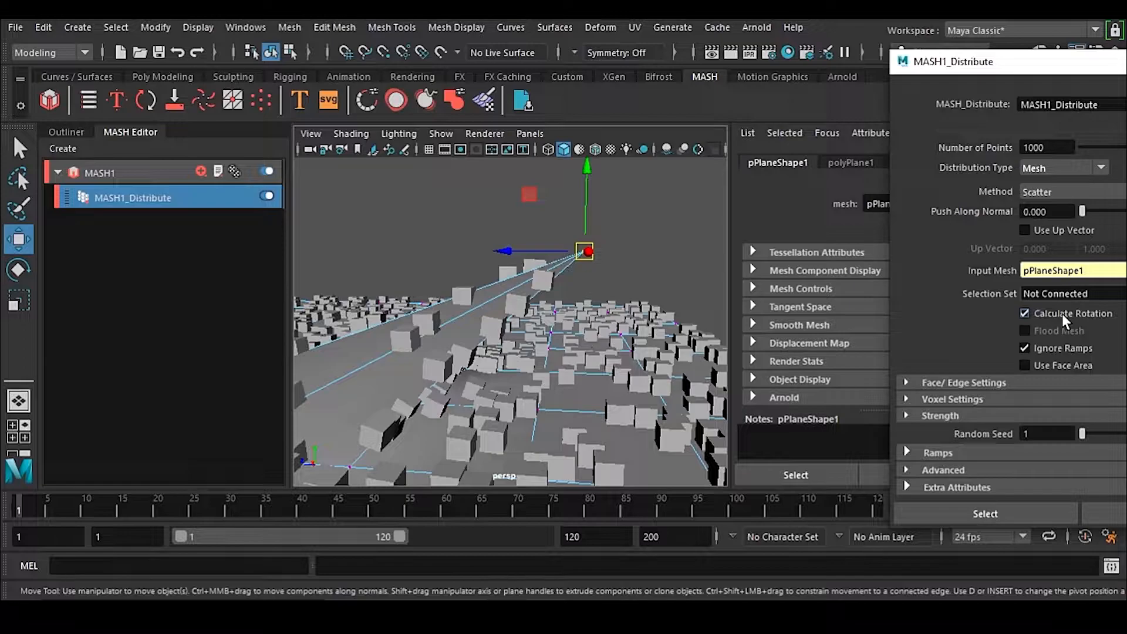
Step: Undo the Calculate Rotation changes and the vertex moves on the plane
key(ctrl+z)
key(ctrl+z)
key(ctrl+z)
key(ctrl+z)
key(ctrl+z)
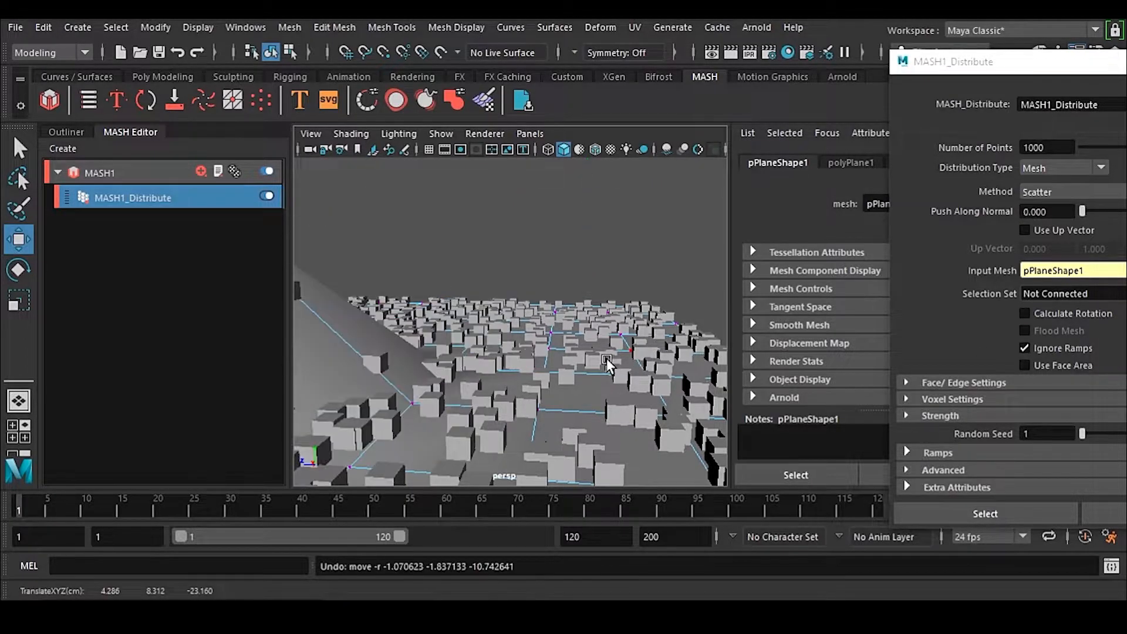
scroll(573, 375, up, 5)
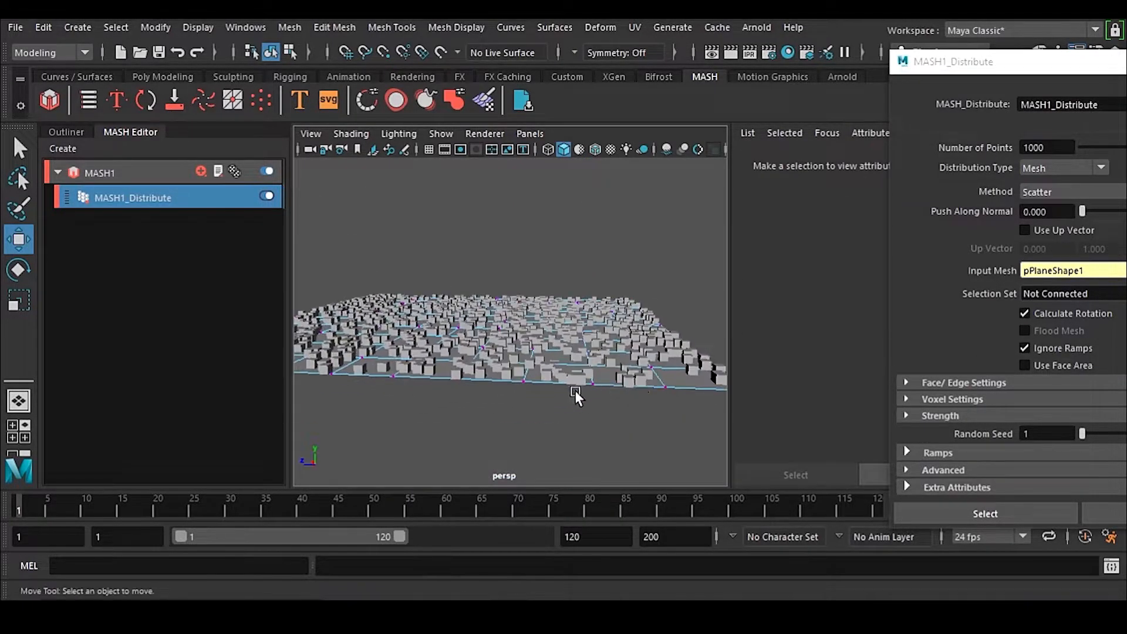
scroll(565, 378, down, 3)
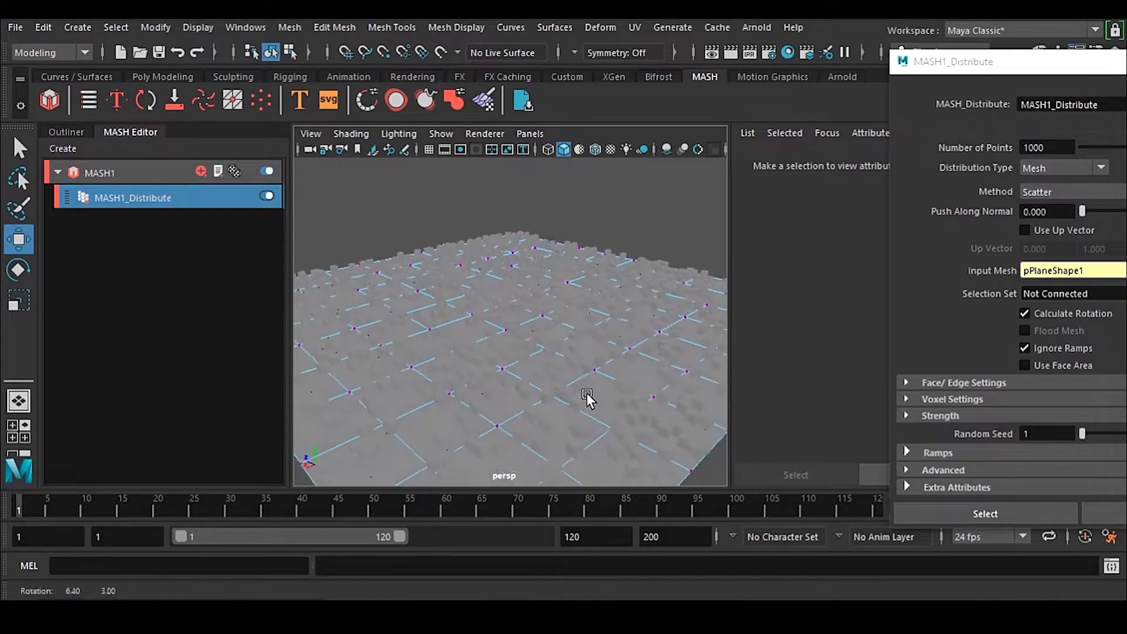
Step: Turn off Calculate Rotation and expand the Strength settings of the Distribute node
drag(997, 61, 854, 57)
click(928, 311)
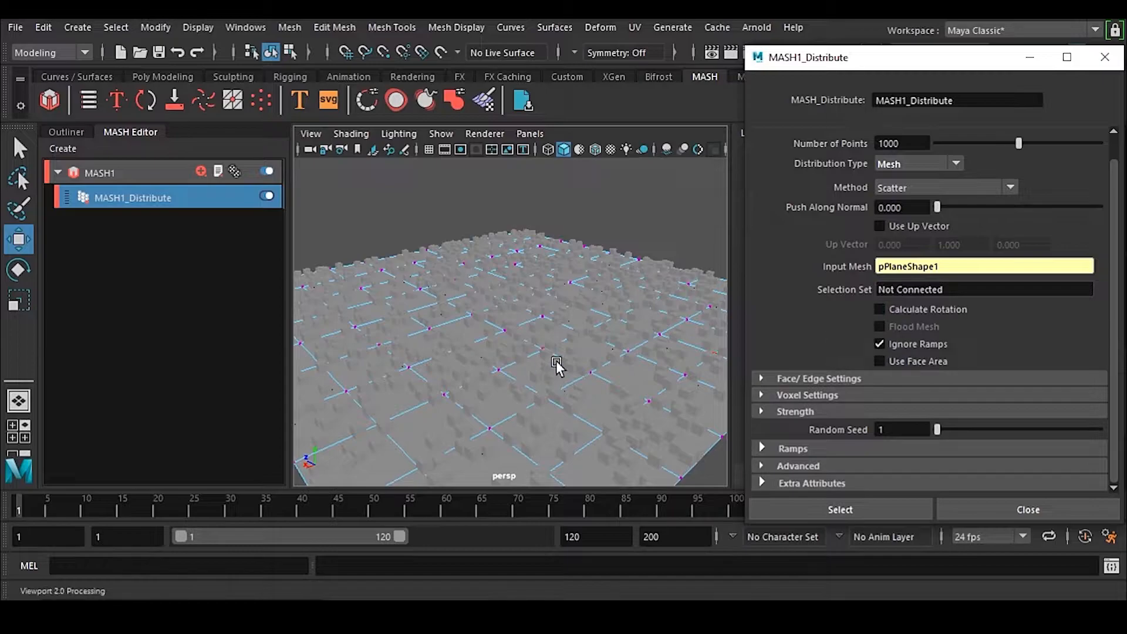
click(795, 412)
scroll(821, 409, down, 3)
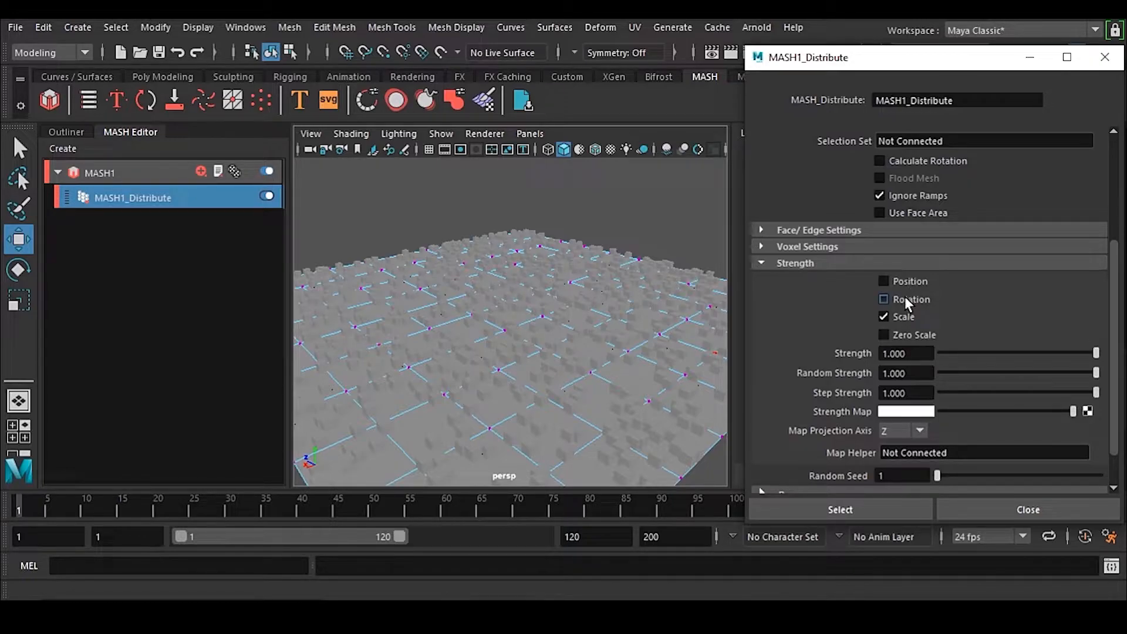
Step: Return the plane to object mode and clear the selection
right_drag(588, 273, 660, 144)
click(659, 176)
click(658, 196)
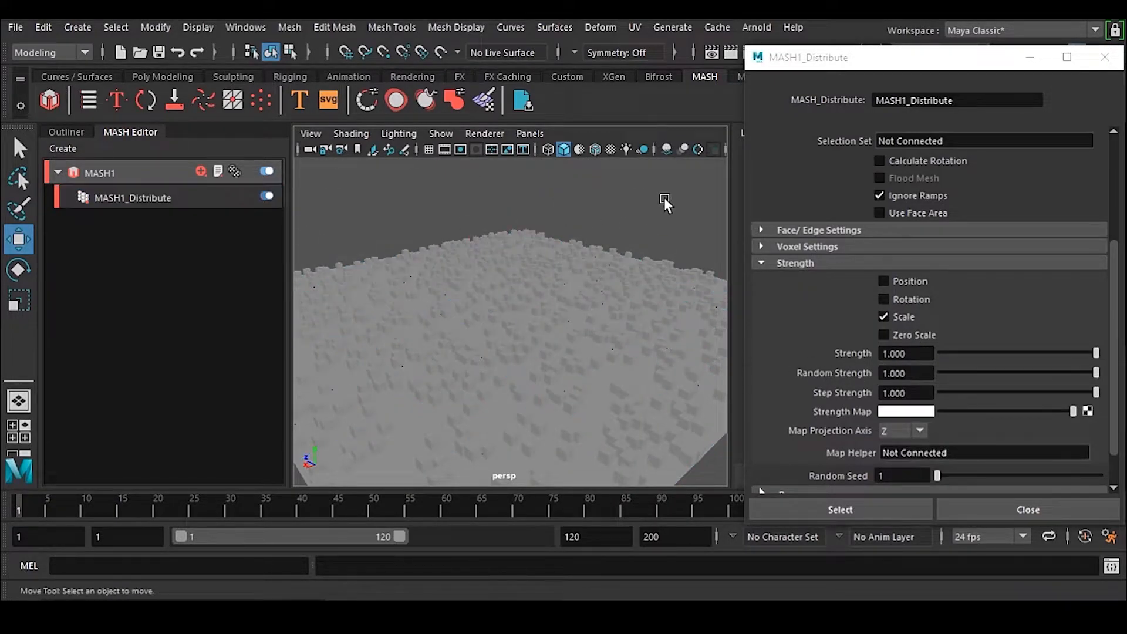
alt+drag(550, 355, 480, 317)
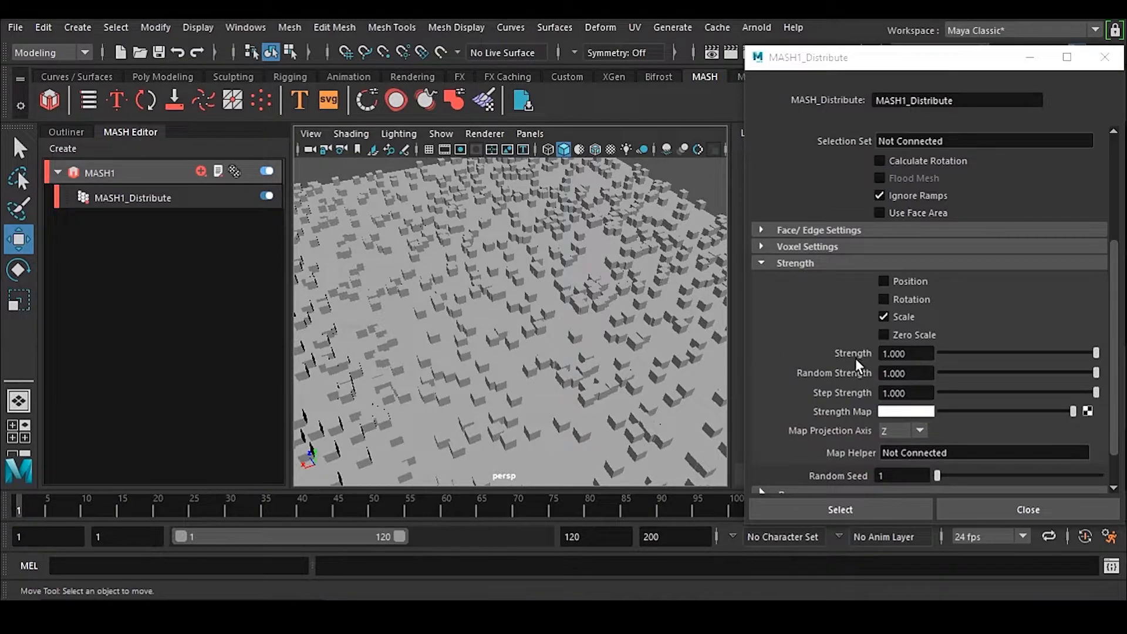
Step: Vary the Strength with Scale enabled, then use Rotation instead of Scale, reduce Strength to 0.263 and restore it to 1
drag(975, 355, 1101, 352)
scroll(515, 327, up, 5)
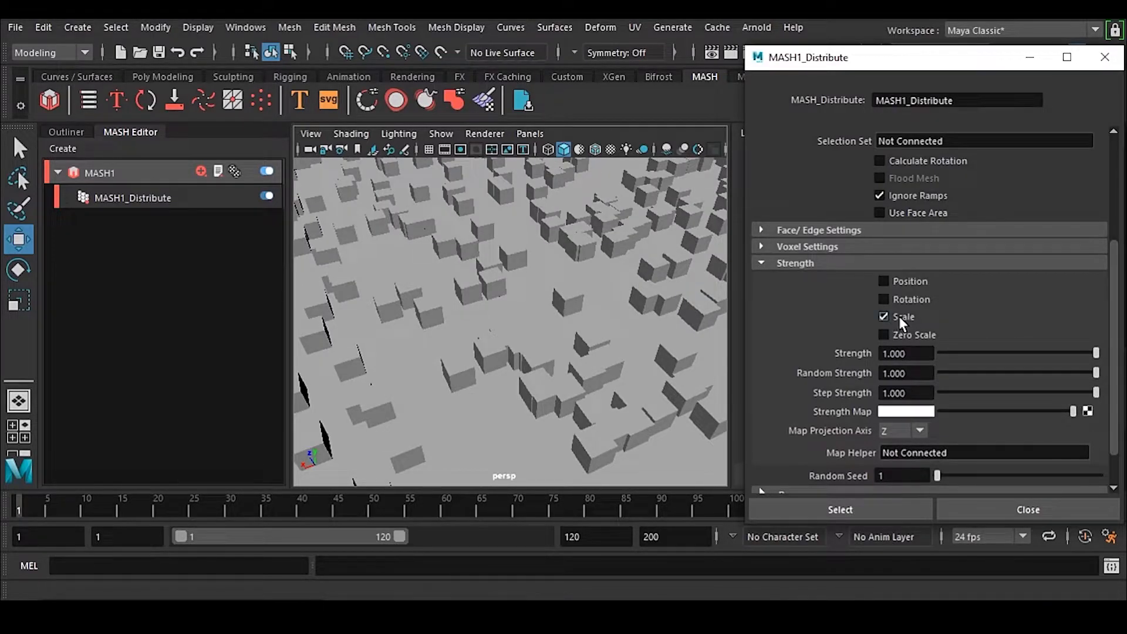
click(906, 299)
mouse_move(992, 358)
mouse_down()
mouse_move(975, 365)
mouse_move(982, 354)
mouse_up()
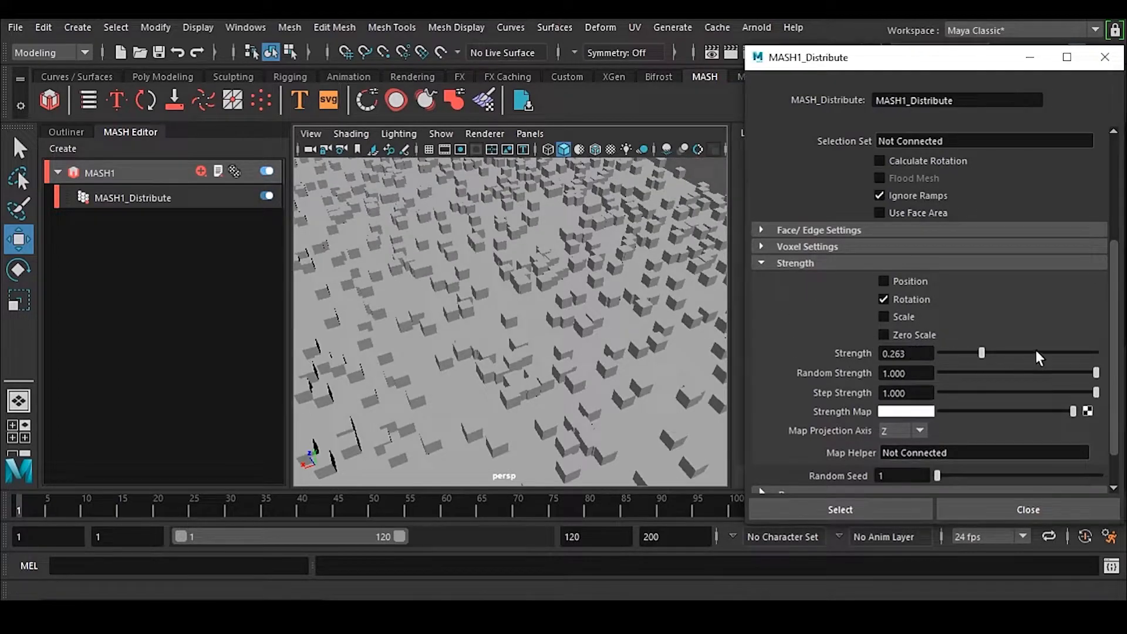
drag(981, 353, 1115, 356)
Step: Try Position as the strength target, then switch back to Scale and return the Strength slider to its maximum
click(899, 280)
click(883, 317)
drag(998, 357, 1117, 355)
Step: Try Strength values of 2 and 0.5 on the cubes' scale, and restore it to 1
drag(917, 357, 861, 365)
text(2)
key(Return)
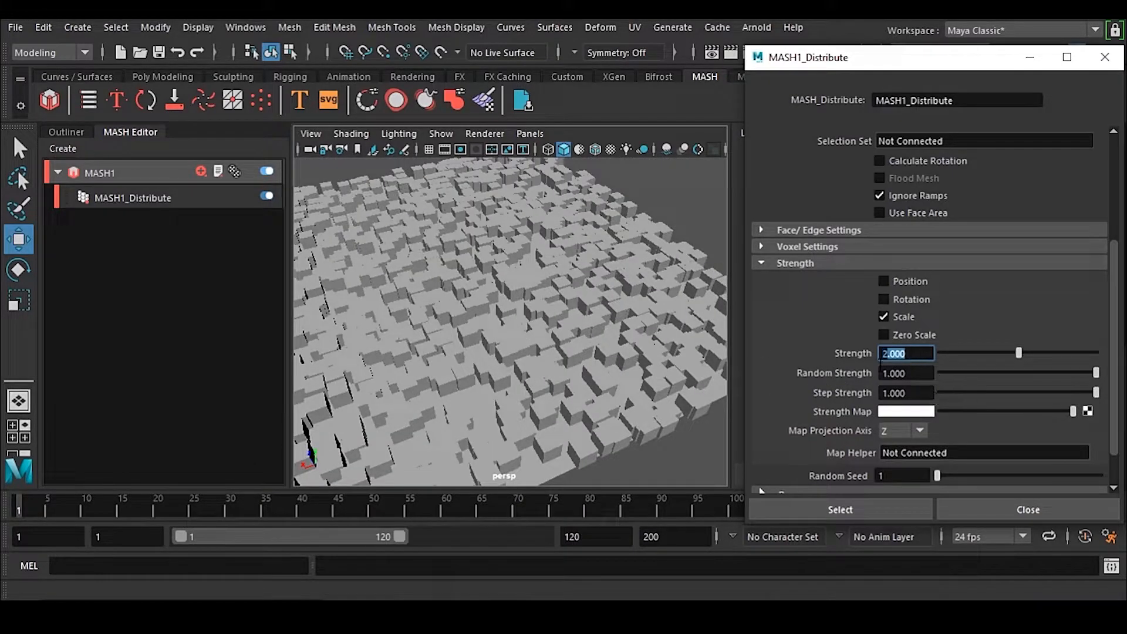
text(.5)
key(Return)
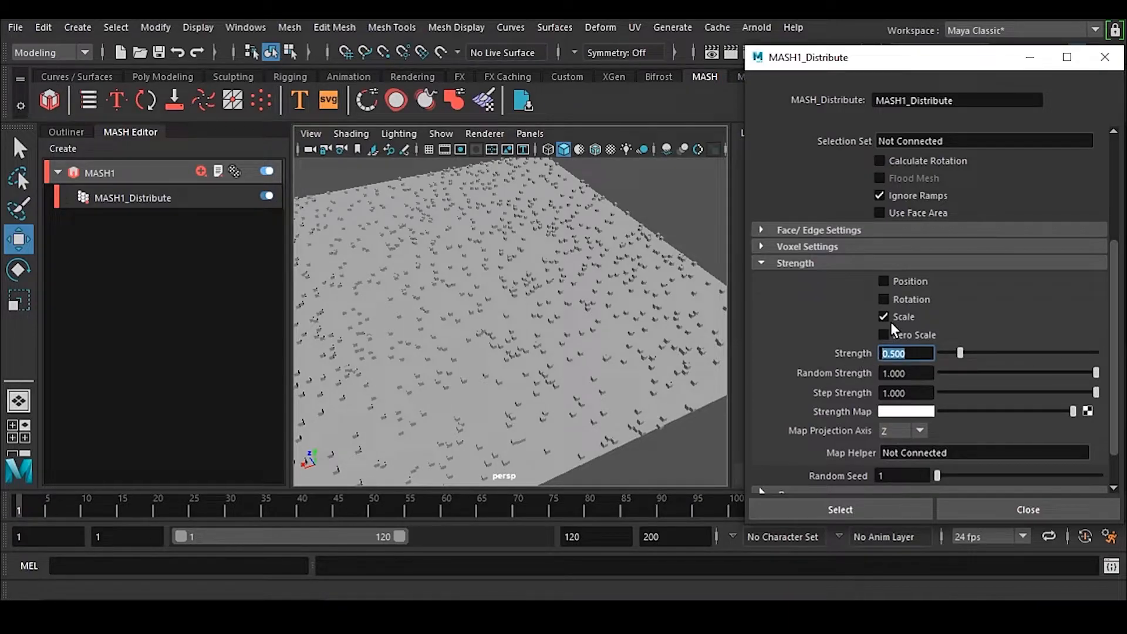
text(1)
key(Return)
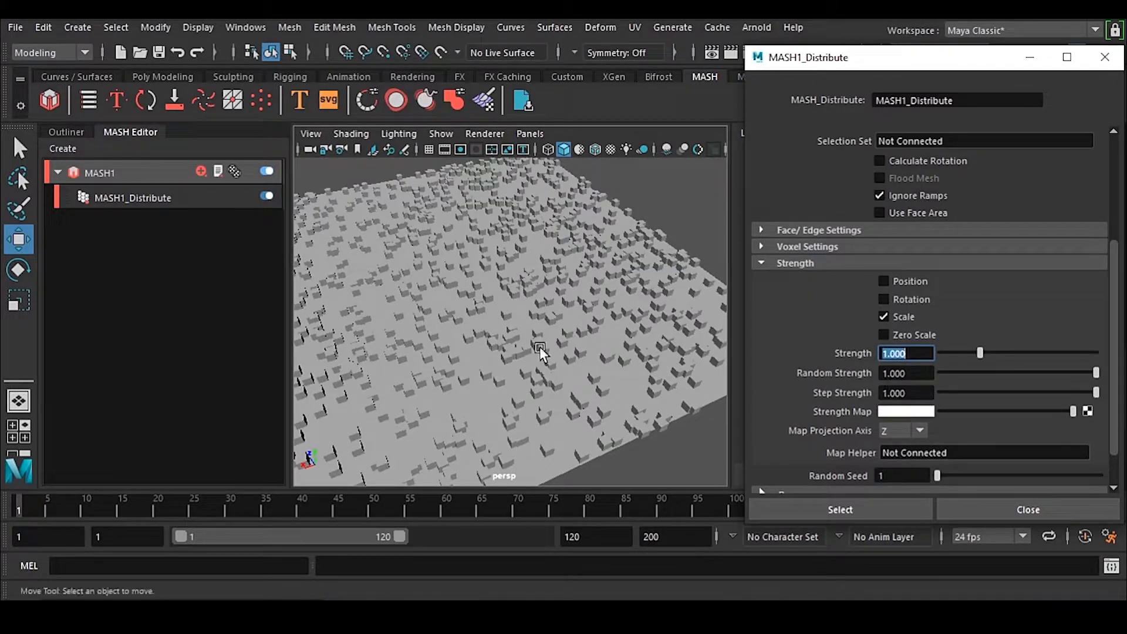
Step: Reduce Random Strength to 0.860 and restore it to 1
alt+middle_drag(486, 380, 482, 346)
alt+right_drag(481, 345, 564, 293)
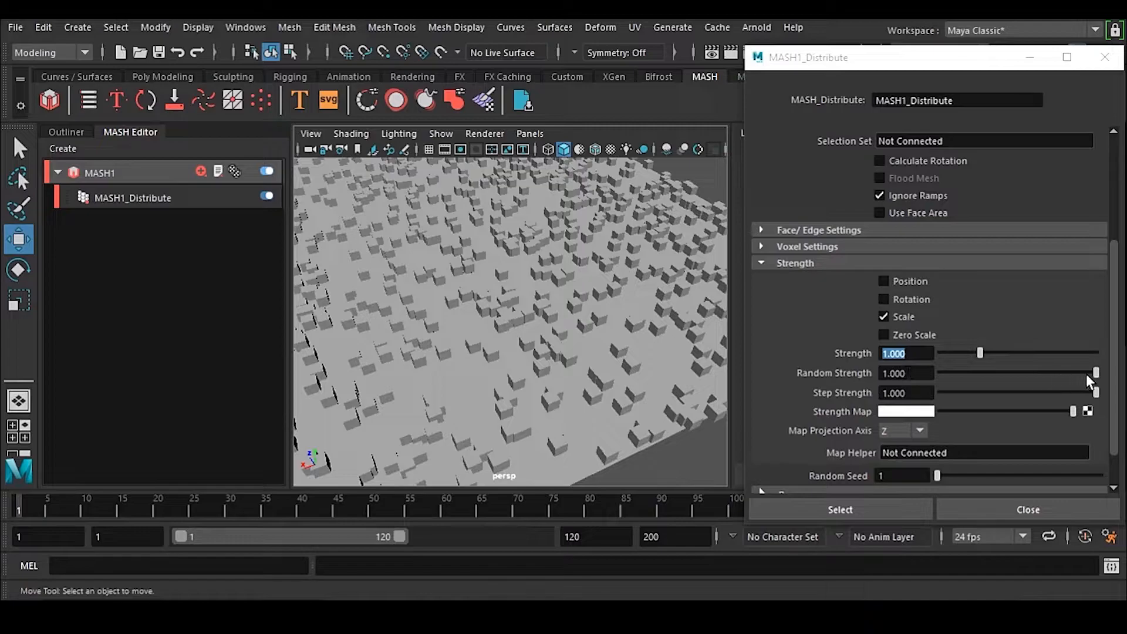
mouse_move(1089, 372)
mouse_down()
mouse_move(1059, 374)
mouse_move(1072, 373)
mouse_up()
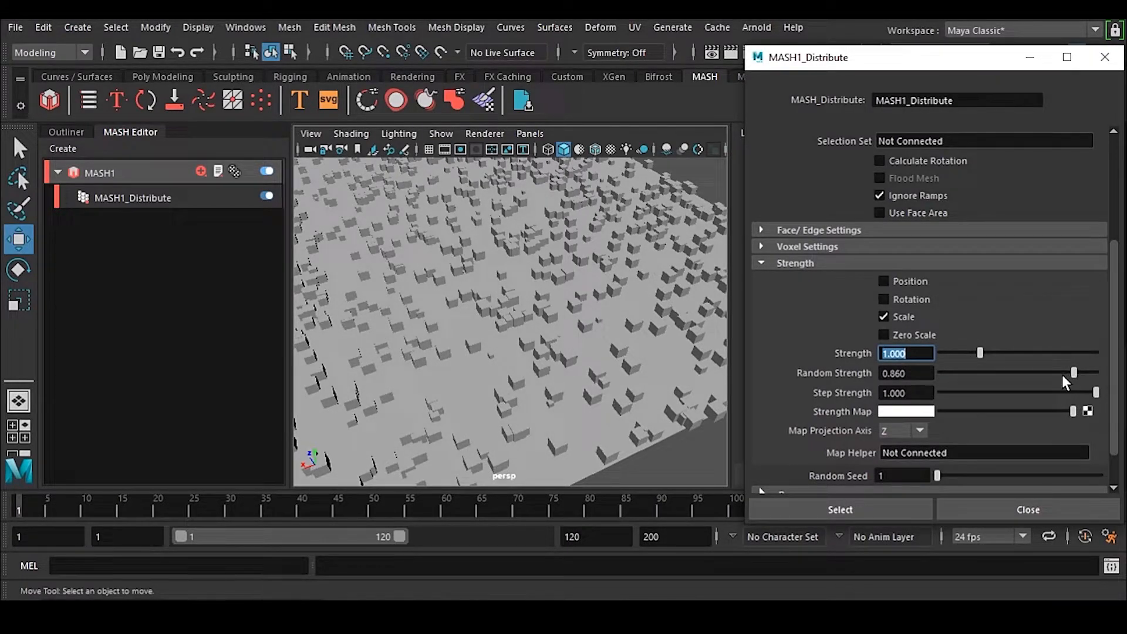
drag(1073, 373, 1115, 382)
scroll(907, 429, down, 1)
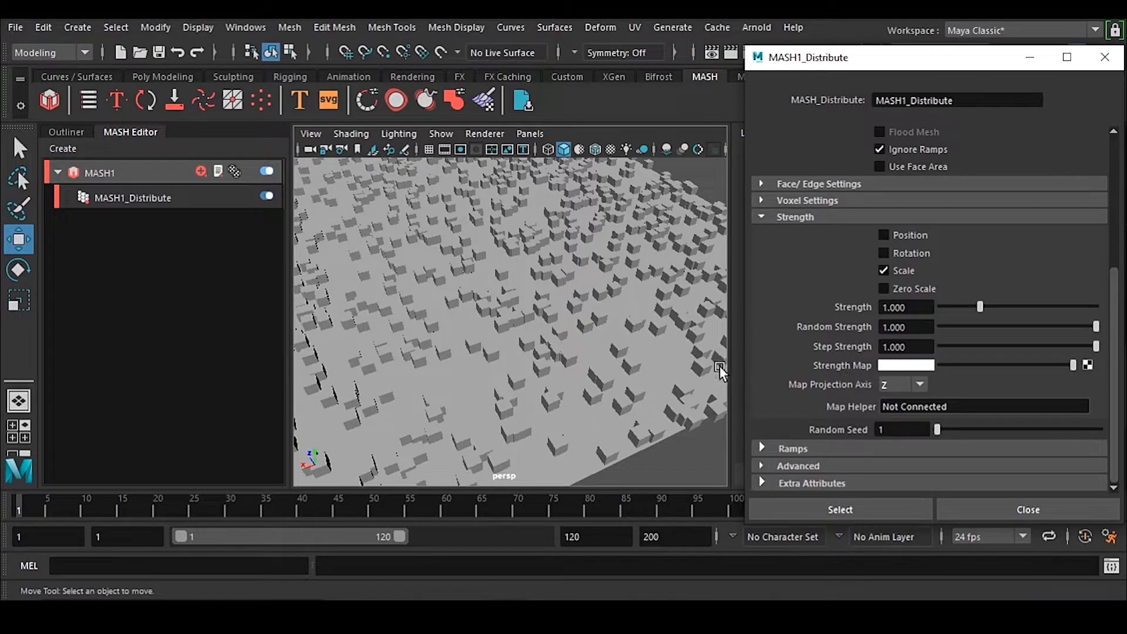
Step: Duplicate the plane and move the copy about -80 cm along X, beside the original
scroll(509, 329, down, 3)
alt+drag(509, 329, 513, 389)
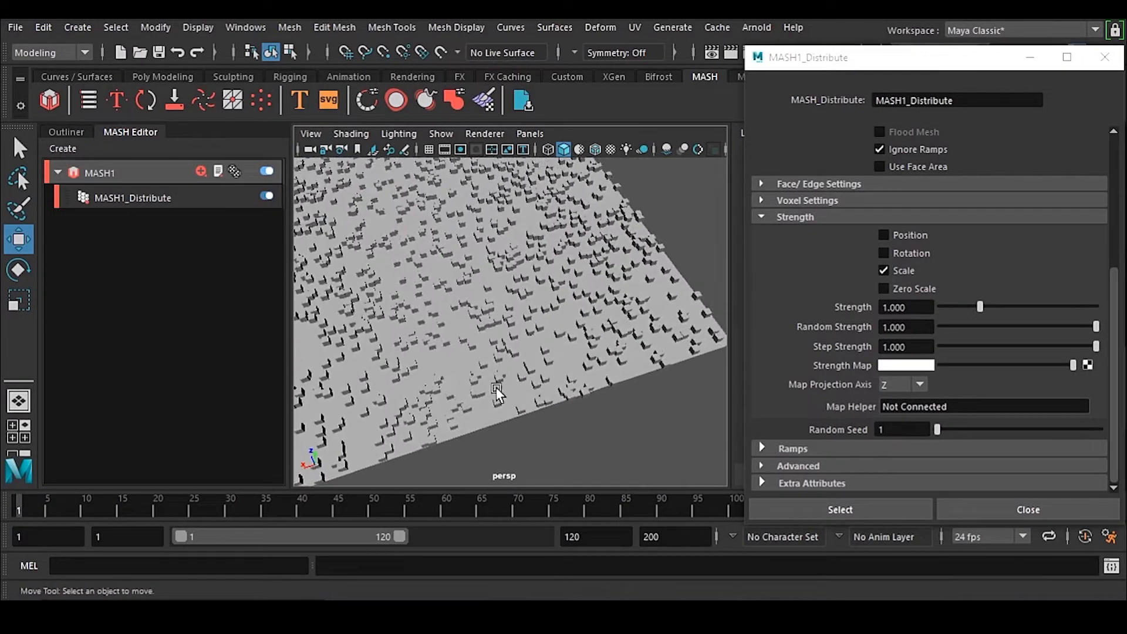
scroll(444, 357, down, 5)
click(520, 368)
key(ctrl+d)
drag(389, 289, 675, 253)
alt+middle_drag(574, 329, 464, 389)
drag(568, 270, 556, 270)
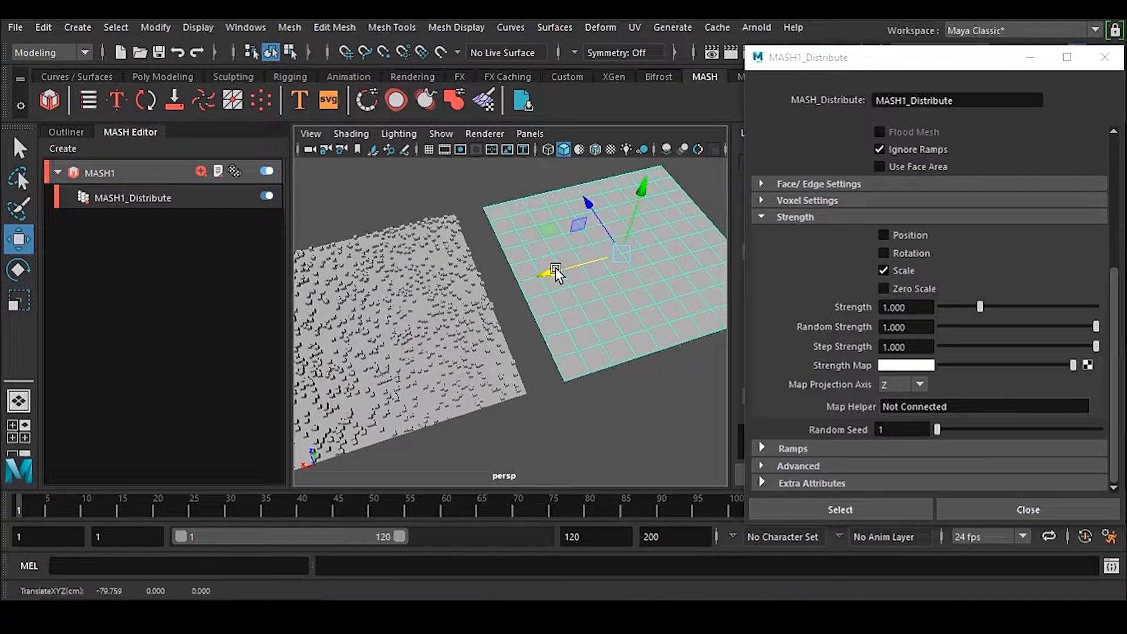
Step: Assign a new Lambert material with a Ramp texture on its Color to the copied plane, and show textures in the viewport
click(396, 75)
click(339, 95)
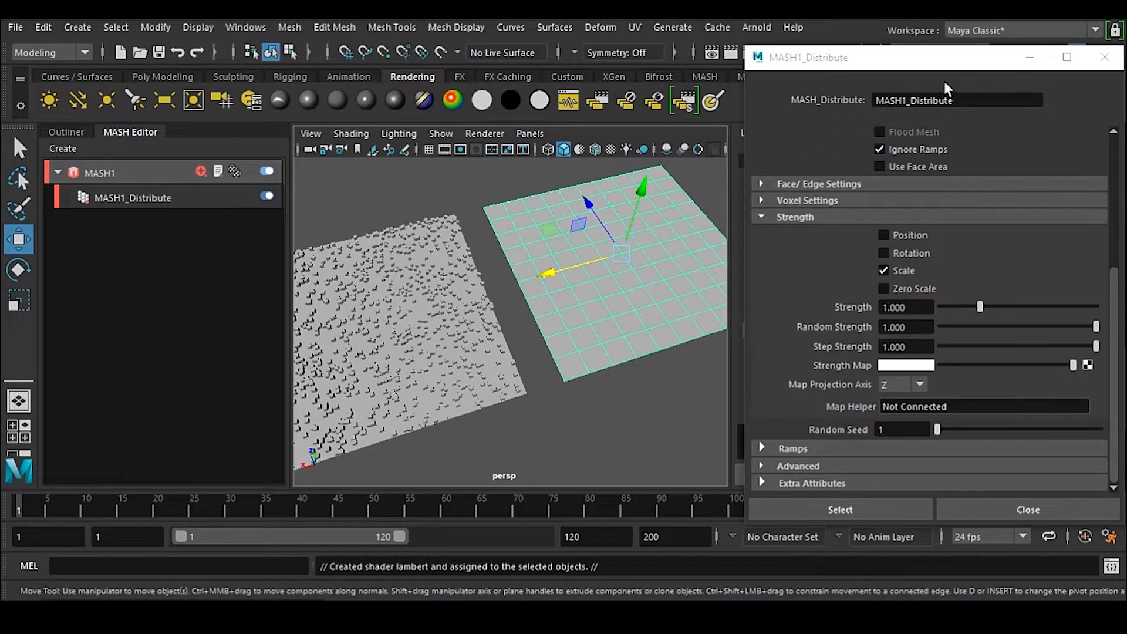
drag(1020, 66, 811, 424)
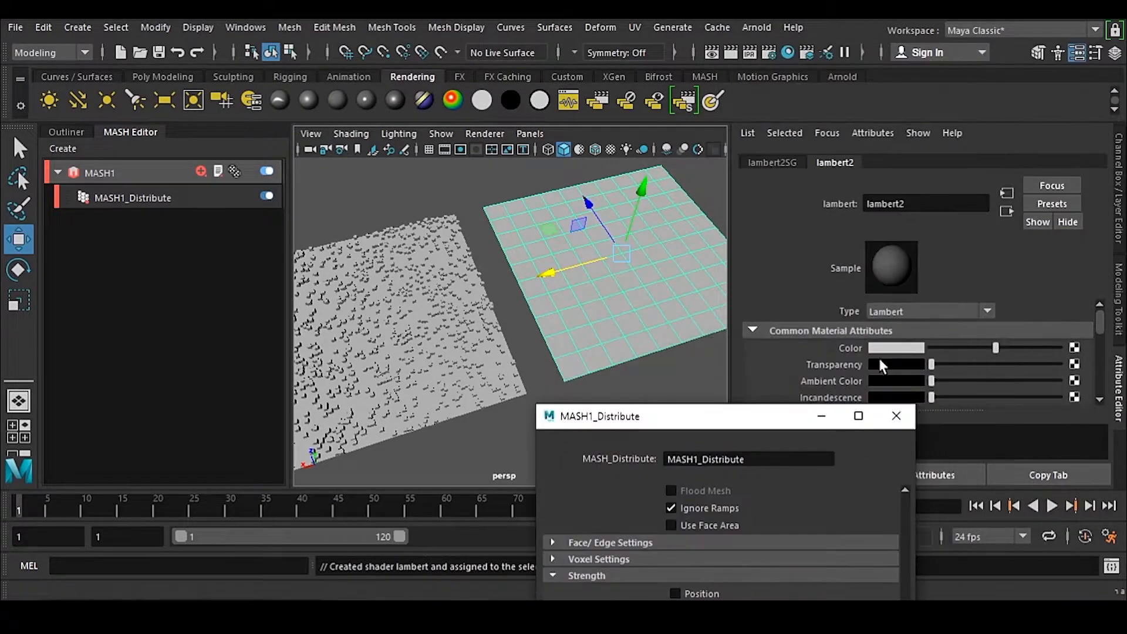
click(1074, 349)
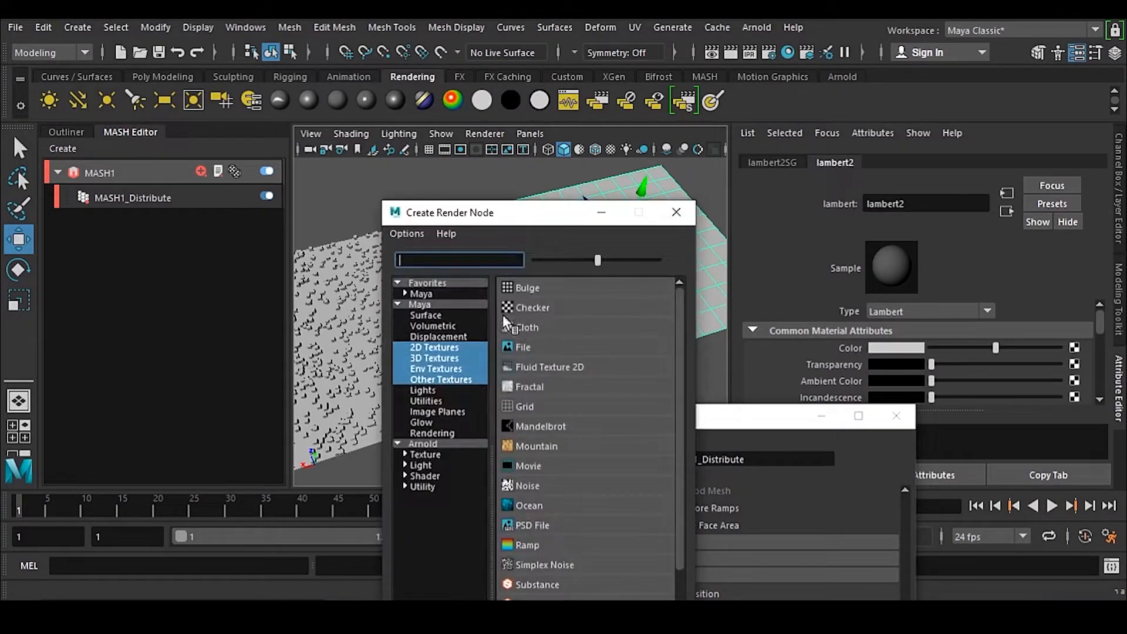
click(527, 539)
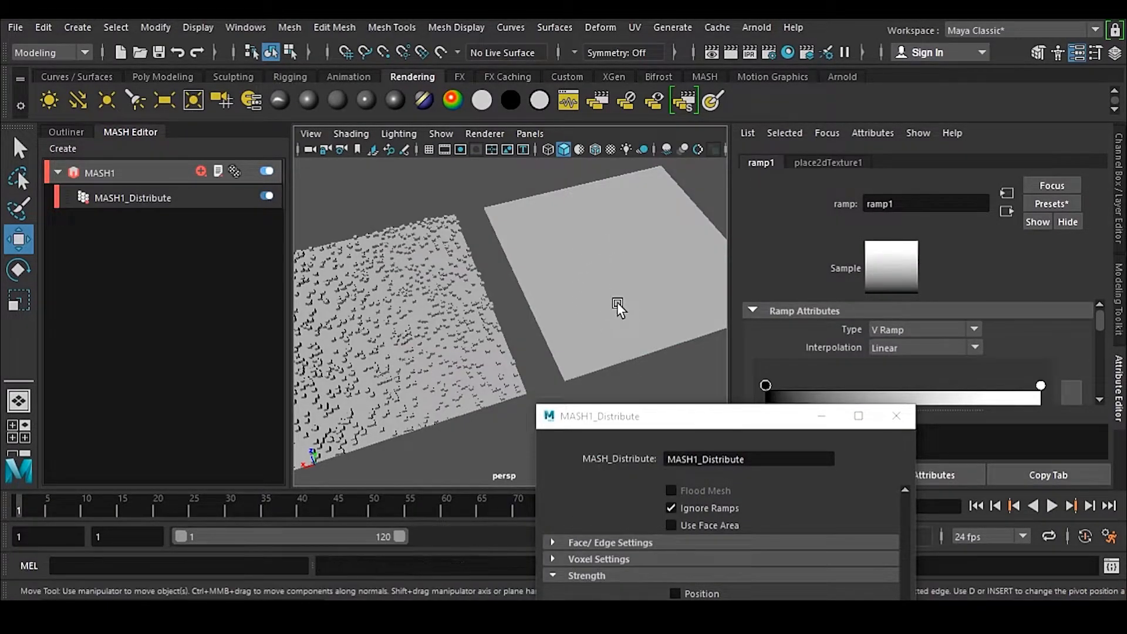
key(6)
alt+drag(550, 348, 574, 337)
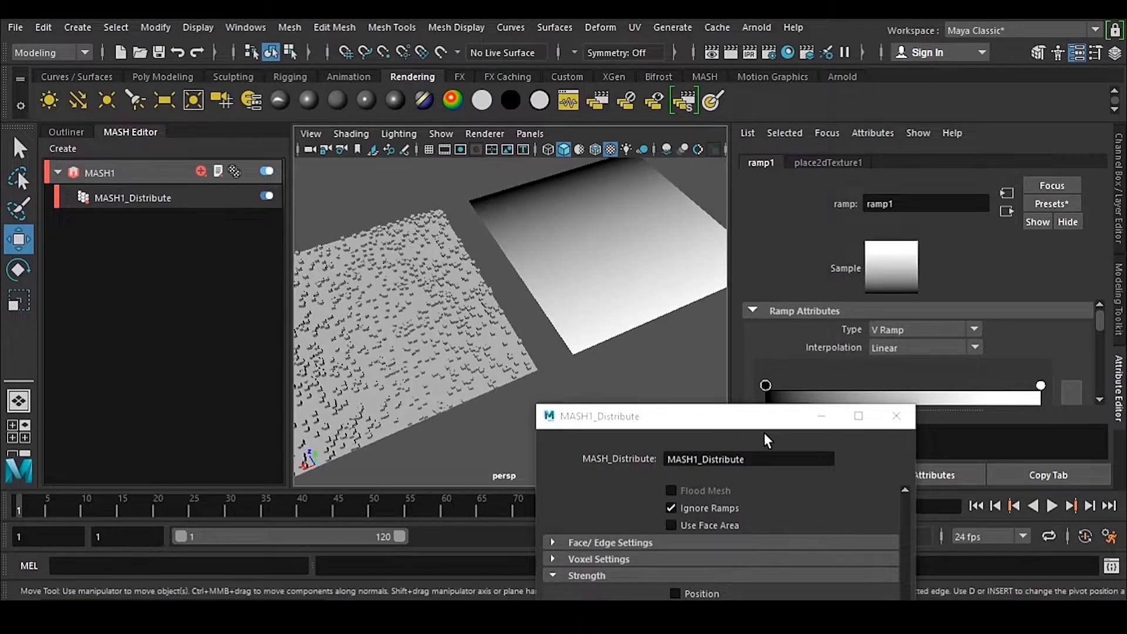
Step: Set the ramp texture's interpolation to Smooth, and bring the Distribute node's Strength settings into full view beside the planes
drag(745, 422, 626, 491)
click(899, 347)
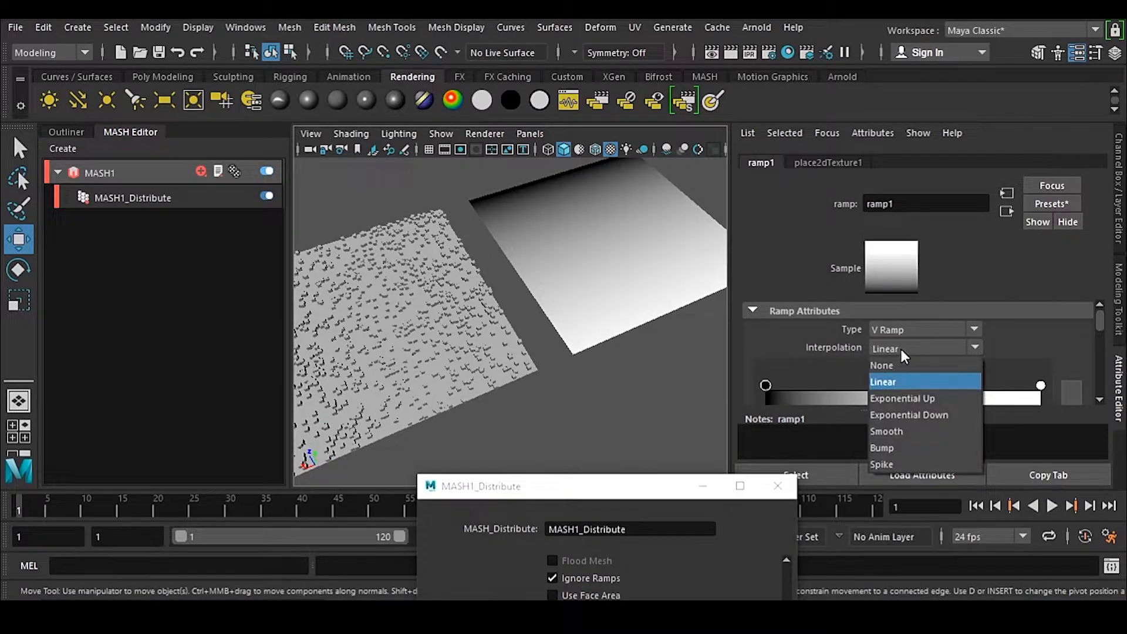
click(898, 431)
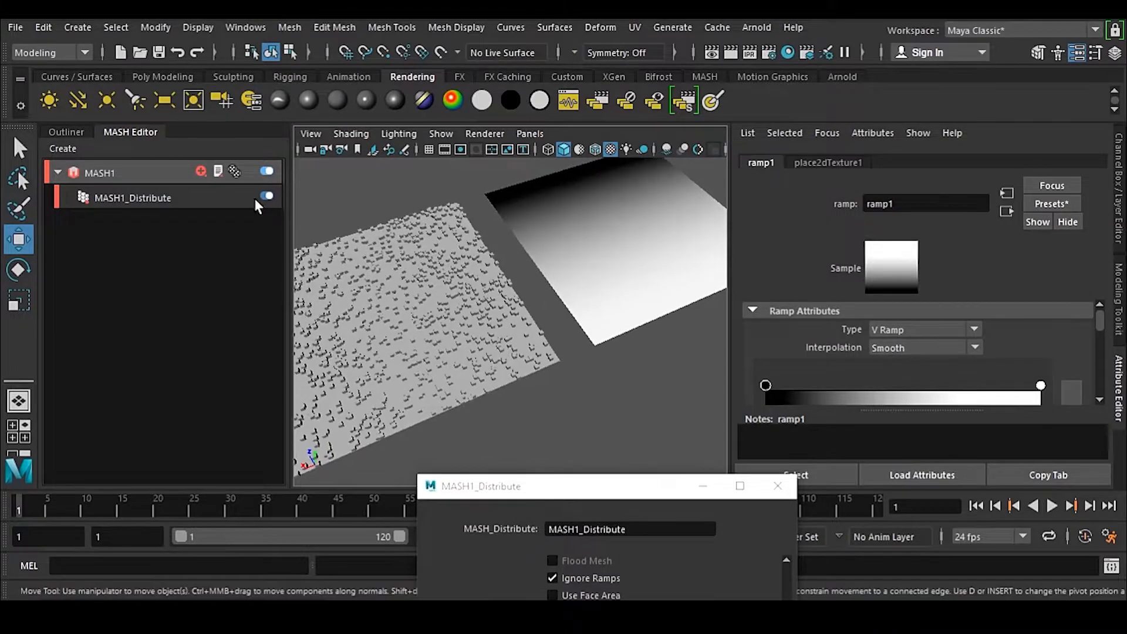
alt+drag(513, 300, 490, 363)
alt+right_drag(489, 362, 442, 333)
alt+drag(442, 332, 469, 410)
drag(571, 487, 829, 106)
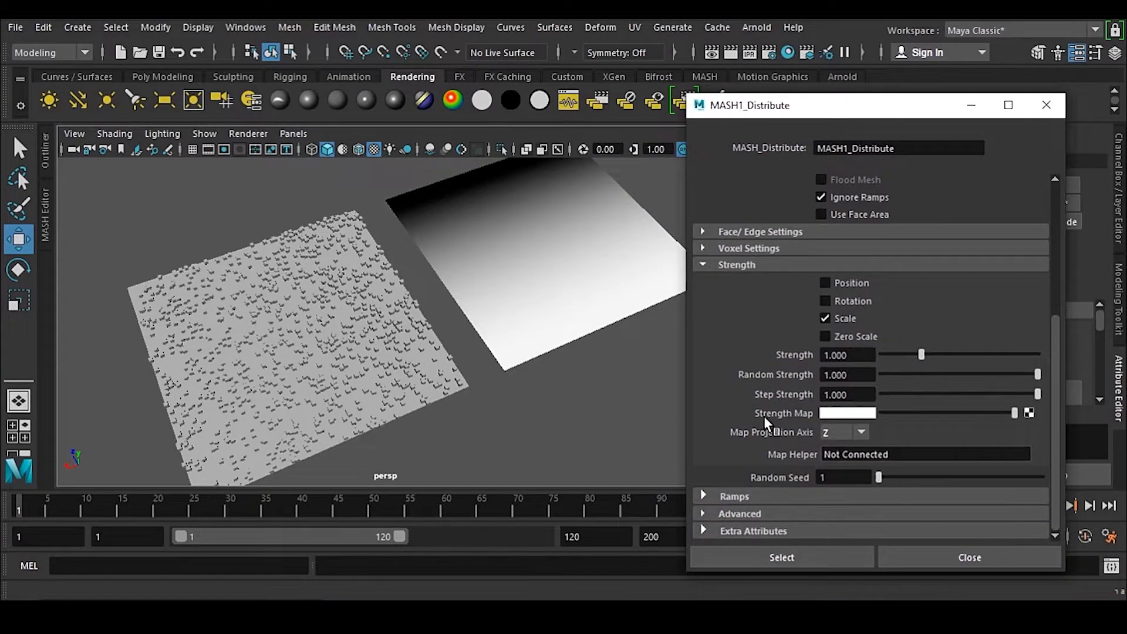
Step: Try a mid-grey Strength Map on the Distribute node, check the cubes' size up close, and restore the map to white
alt+drag(432, 377, 505, 264)
alt+drag(378, 392, 505, 398)
drag(1014, 413, 908, 413)
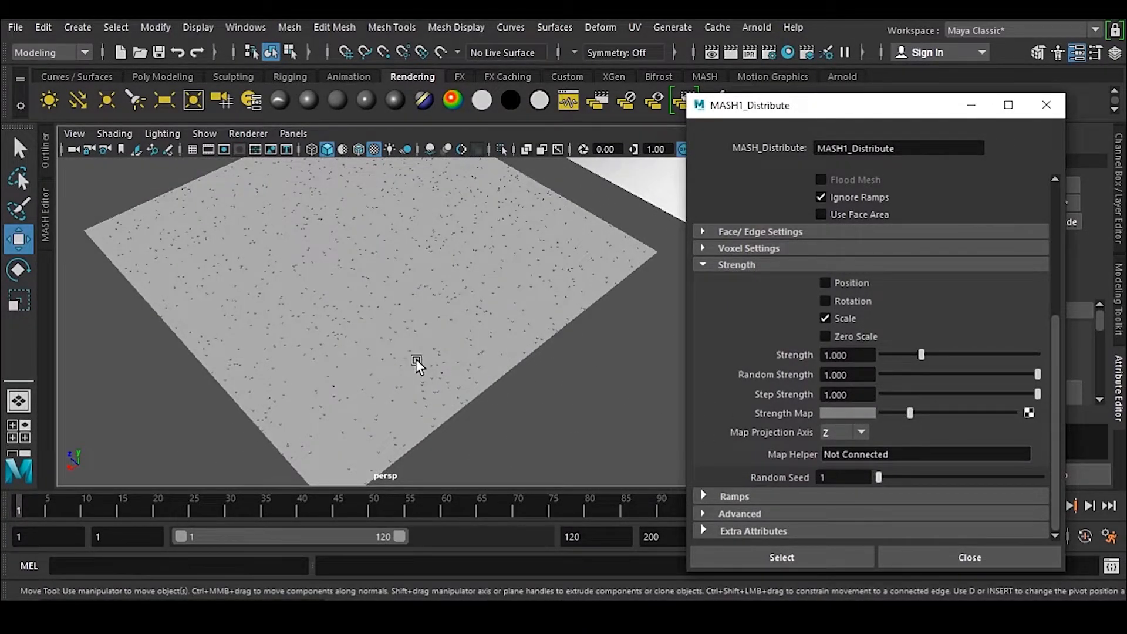
scroll(476, 342, up, 3)
scroll(476, 342, up, 5)
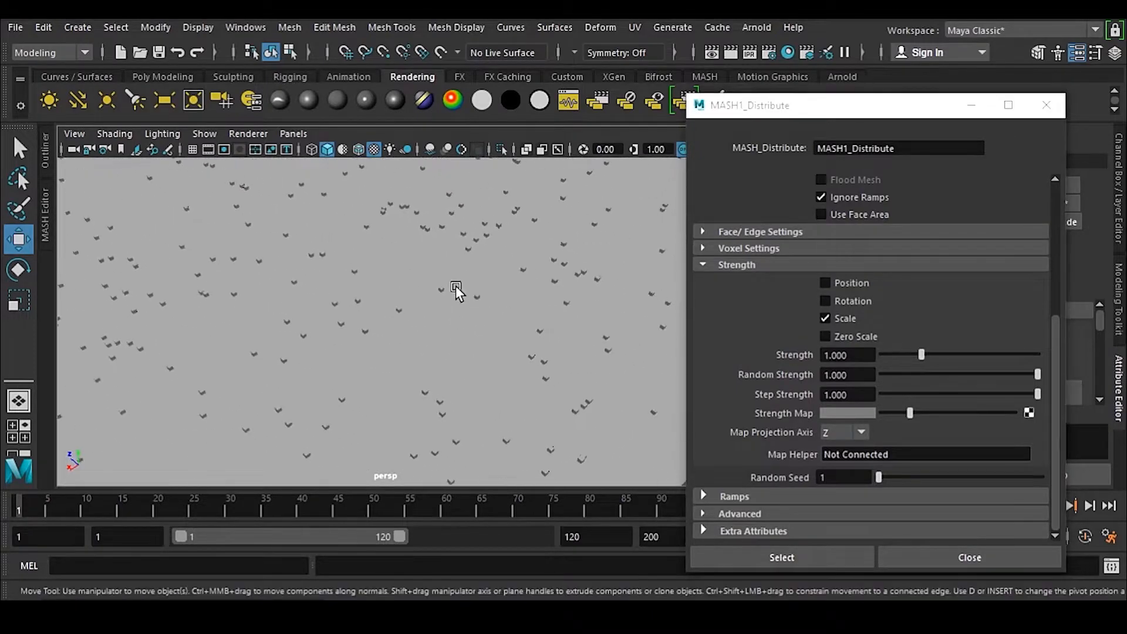
scroll(477, 312, down, 5)
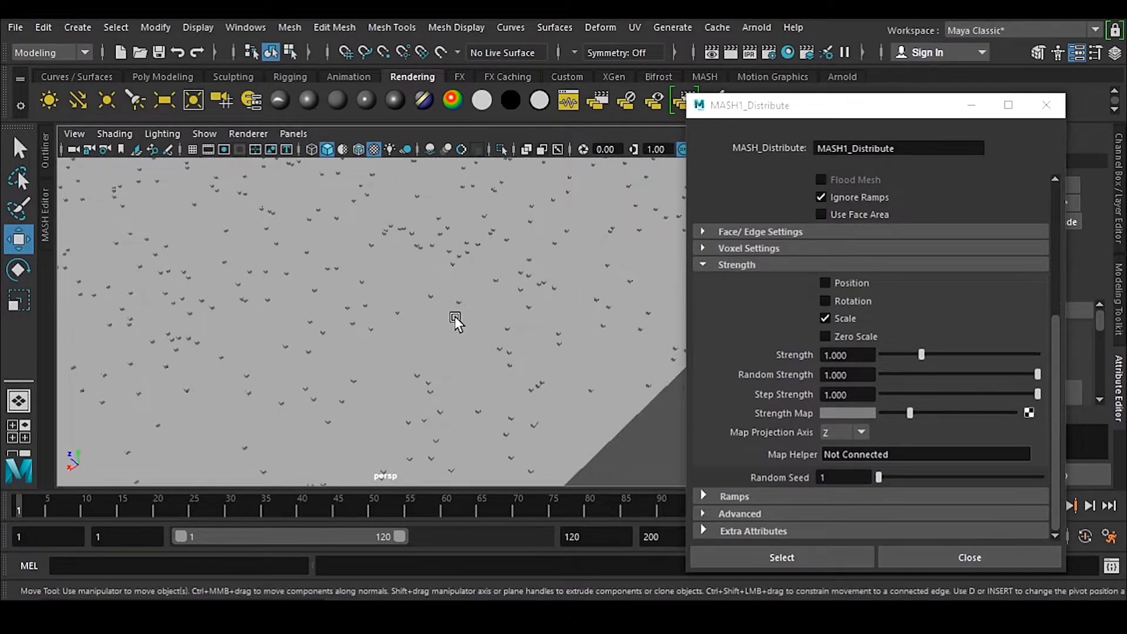
scroll(427, 312, down, 4)
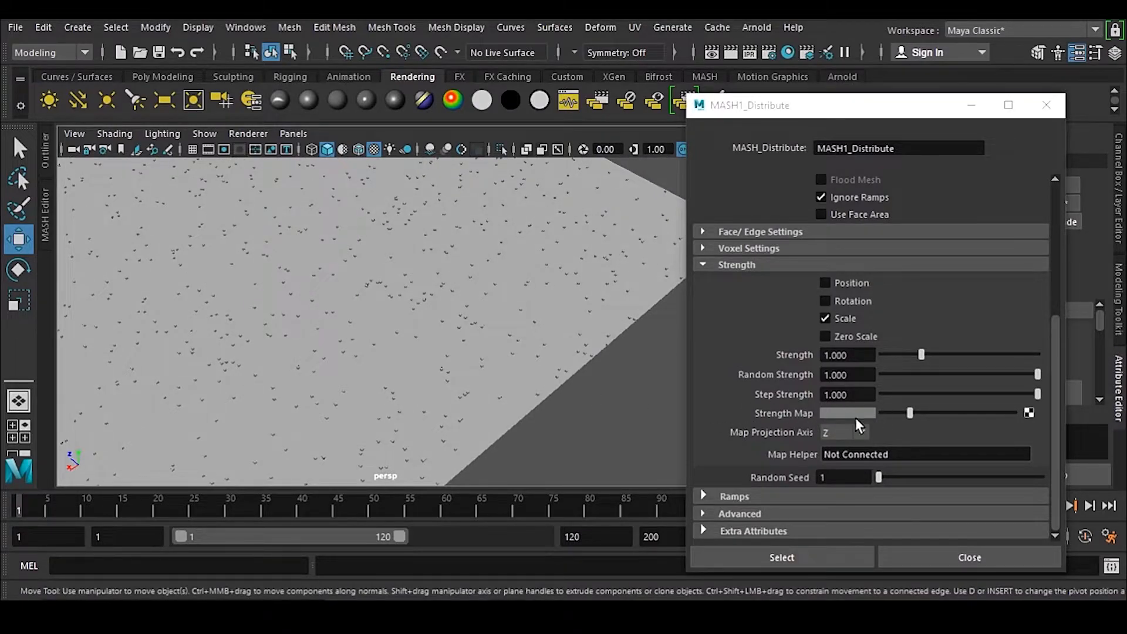
drag(906, 413, 1014, 412)
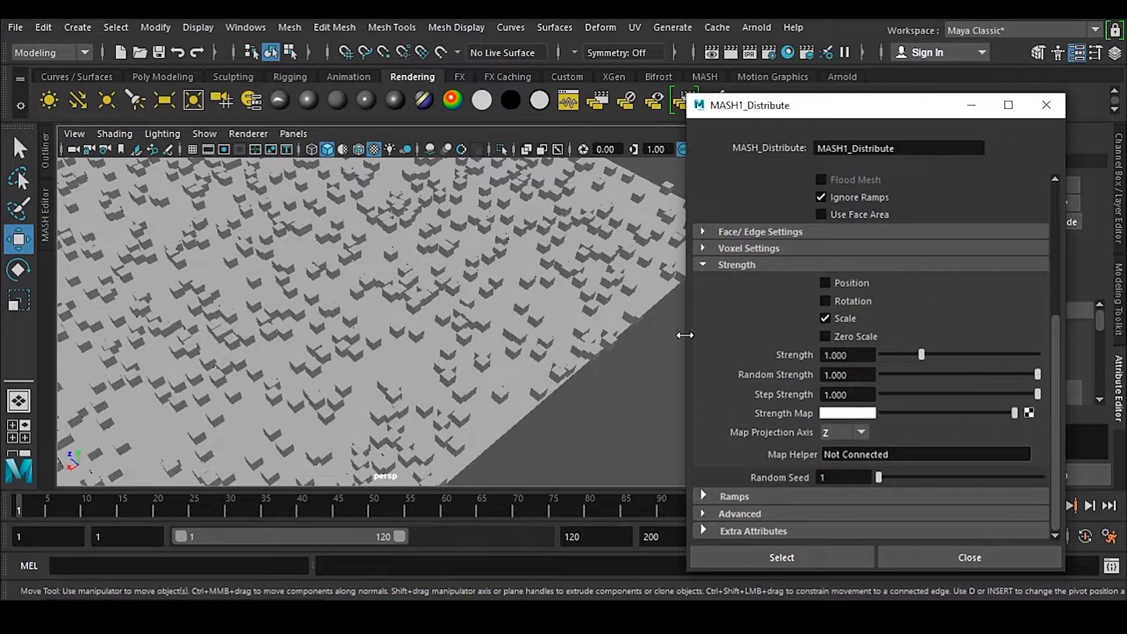
Step: Open the Hypershade and connect the ramp1 texture to the Distribute node's Strength Map
alt+middle_drag(648, 326, 369, 424)
alt+middle_drag(524, 308, 513, 492)
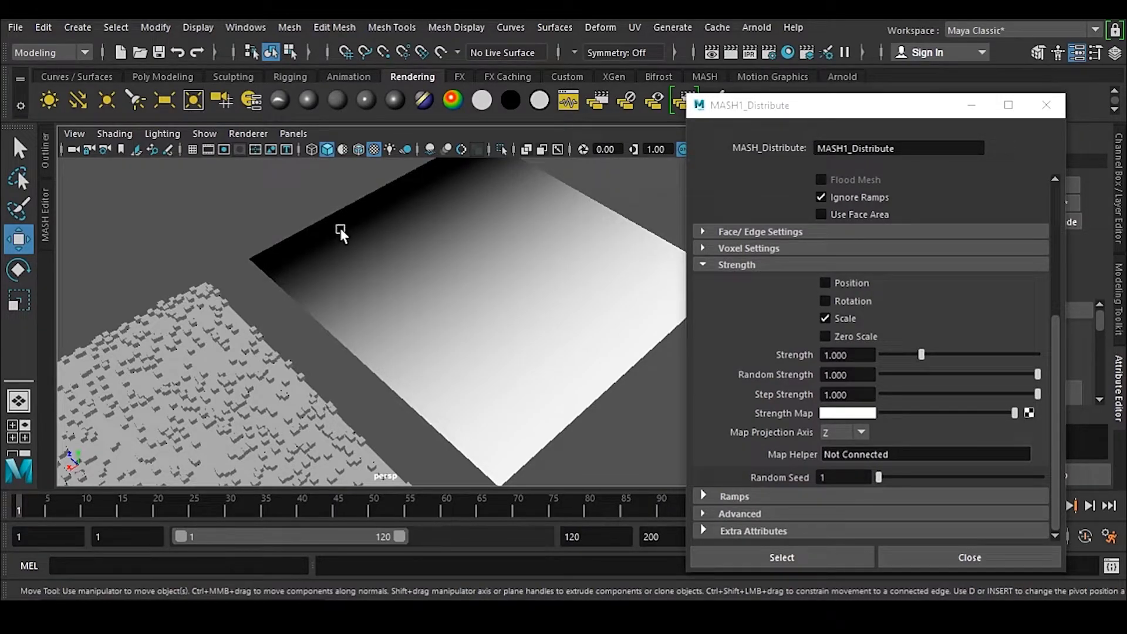
alt+drag(564, 404, 379, 401)
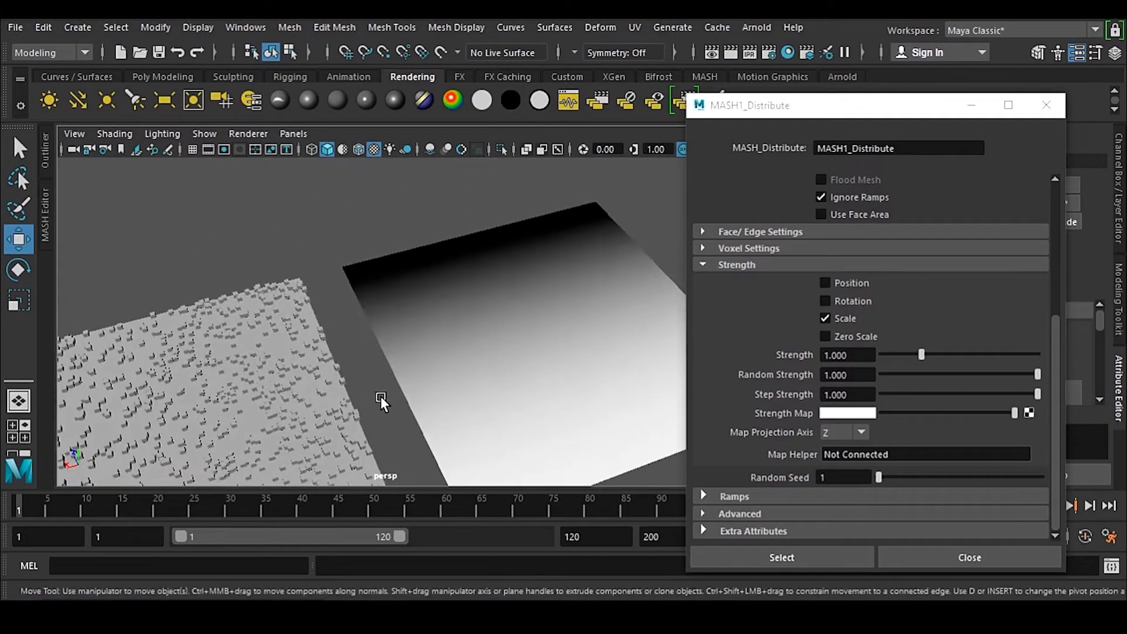
alt+middle_drag(380, 400, 437, 329)
alt+right_drag(494, 343, 404, 348)
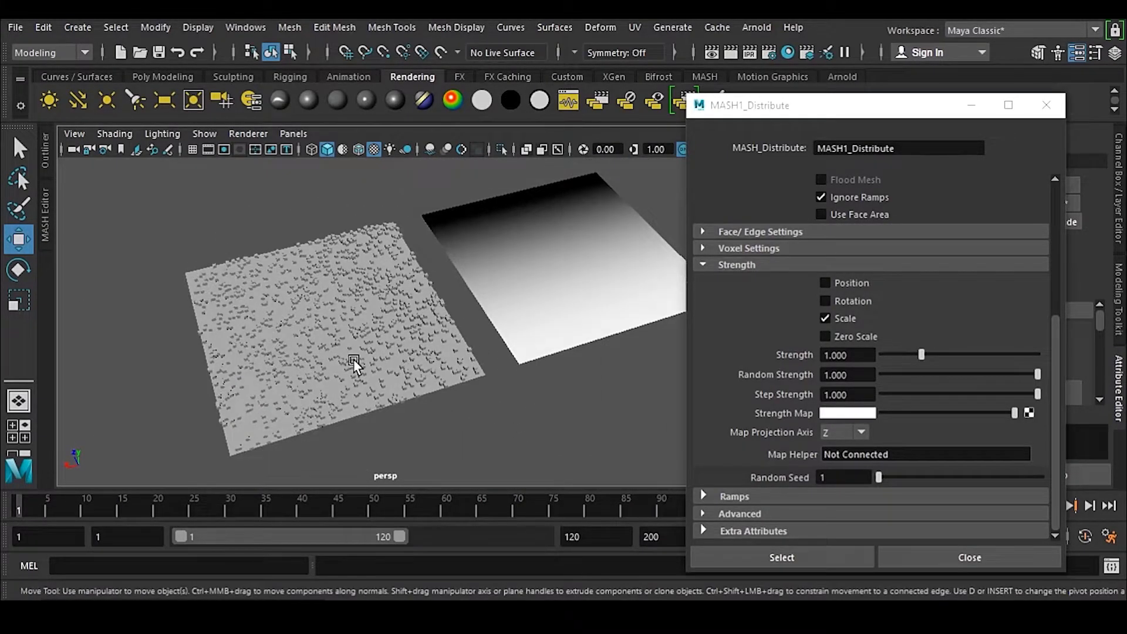
click(787, 50)
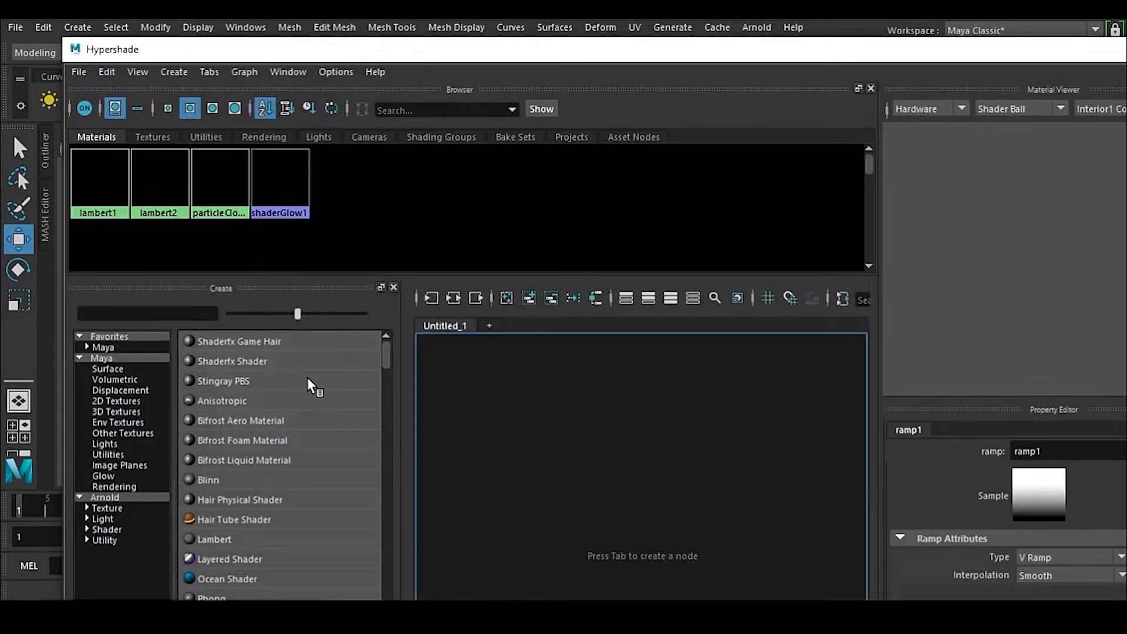
drag(237, 50, 483, 409)
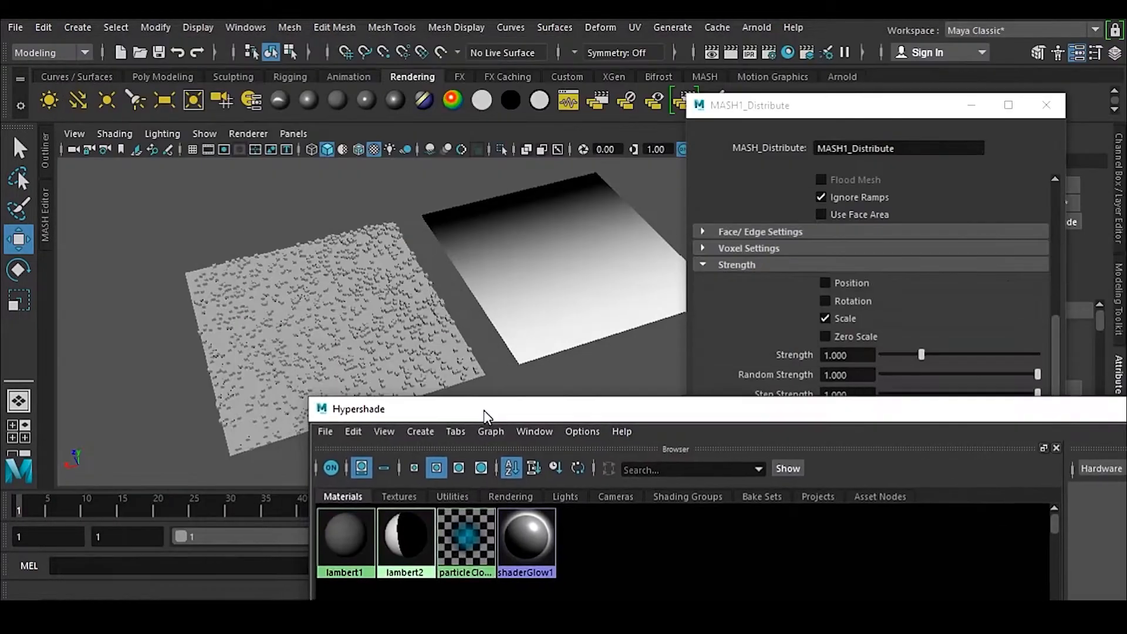
click(401, 499)
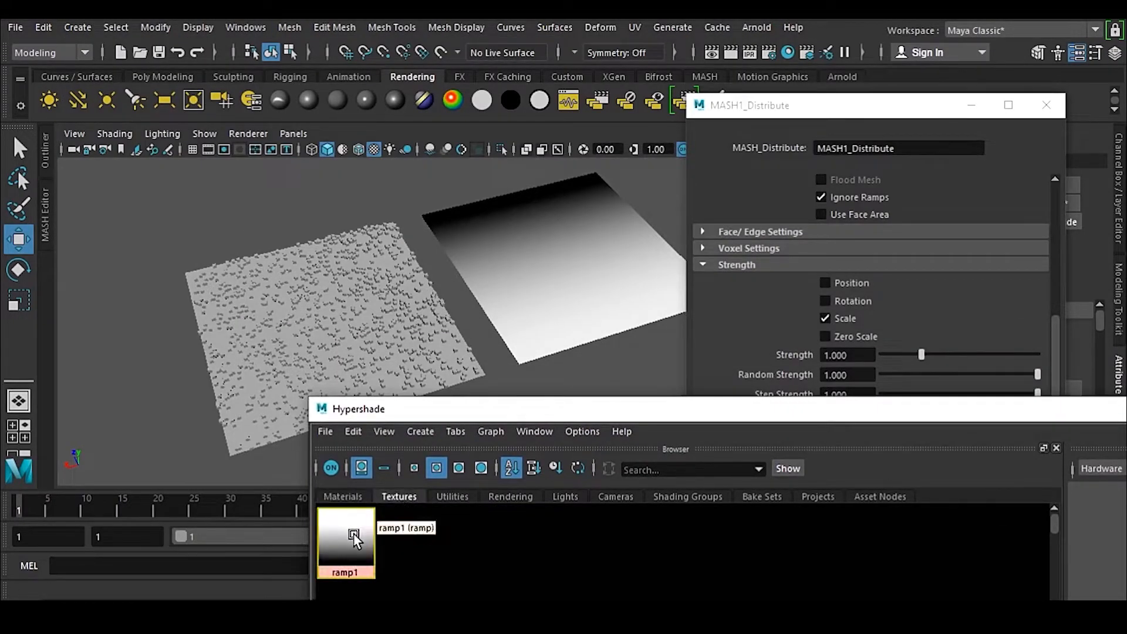
drag(709, 419, 789, 469)
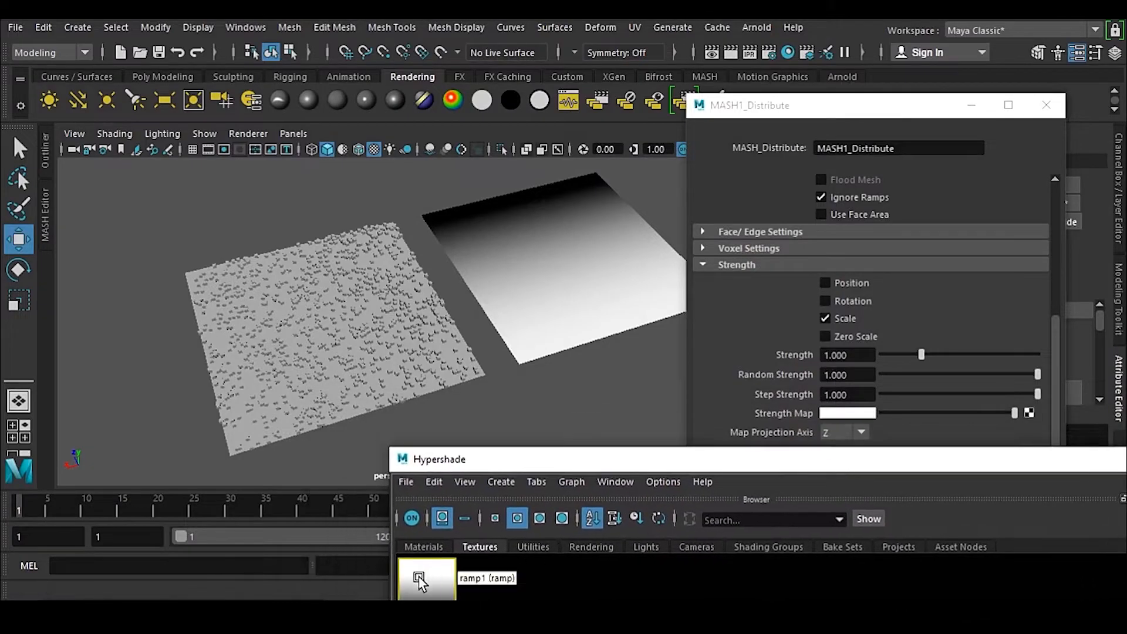
middle_drag(423, 584, 756, 420)
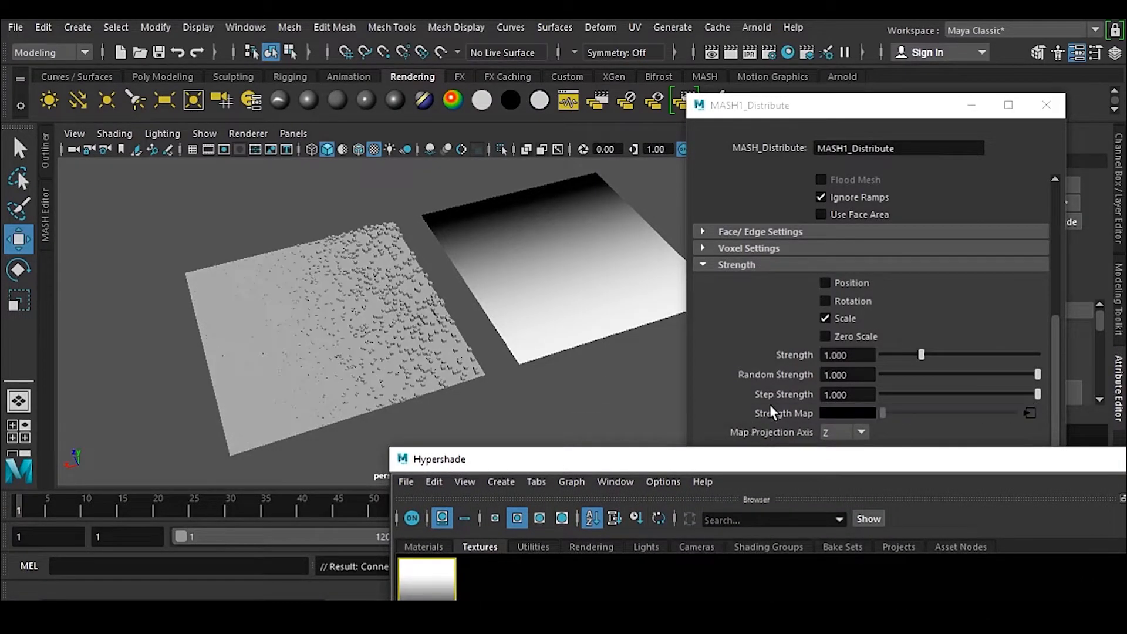
Step: Minimise the Hypershade and examine how the cubes' scale varies across the plane compared with the ramp on the copy
drag(1042, 455, 392, 382)
click(756, 391)
alt+middle_drag(393, 349, 516, 255)
scroll(404, 348, up, 3)
scroll(516, 256, up, 3)
alt+middle_drag(348, 391, 396, 311)
scroll(396, 311, up, 3)
alt+middle_drag(392, 366, 472, 227)
scroll(472, 229, up, 3)
alt+middle_drag(562, 328, 321, 390)
alt+middle_drag(599, 328, 338, 367)
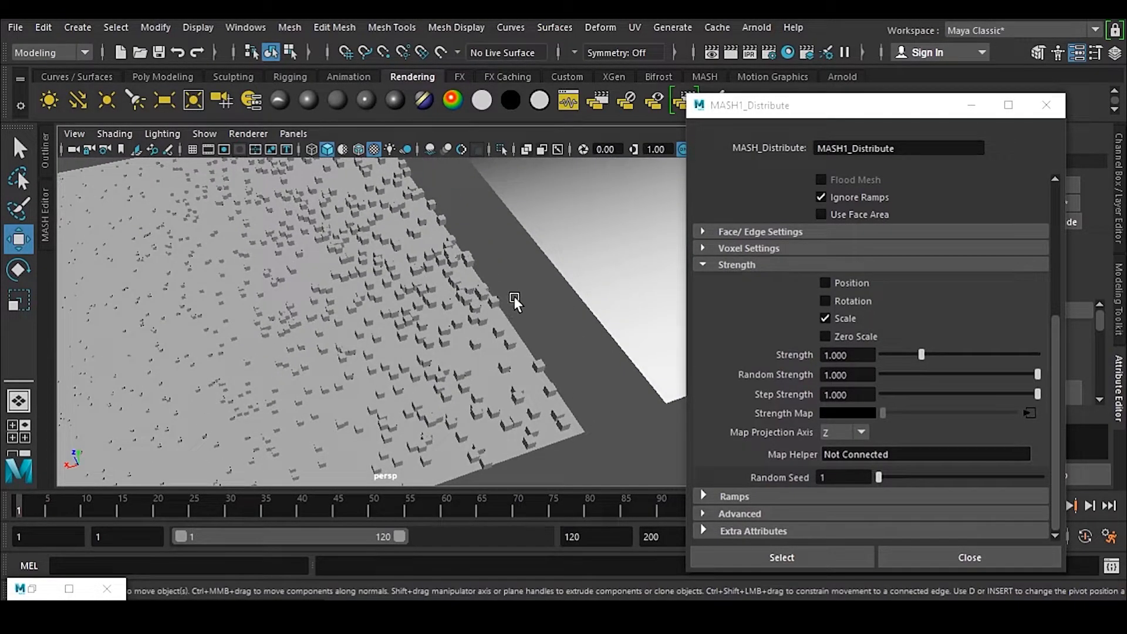
scroll(521, 284, down, 5)
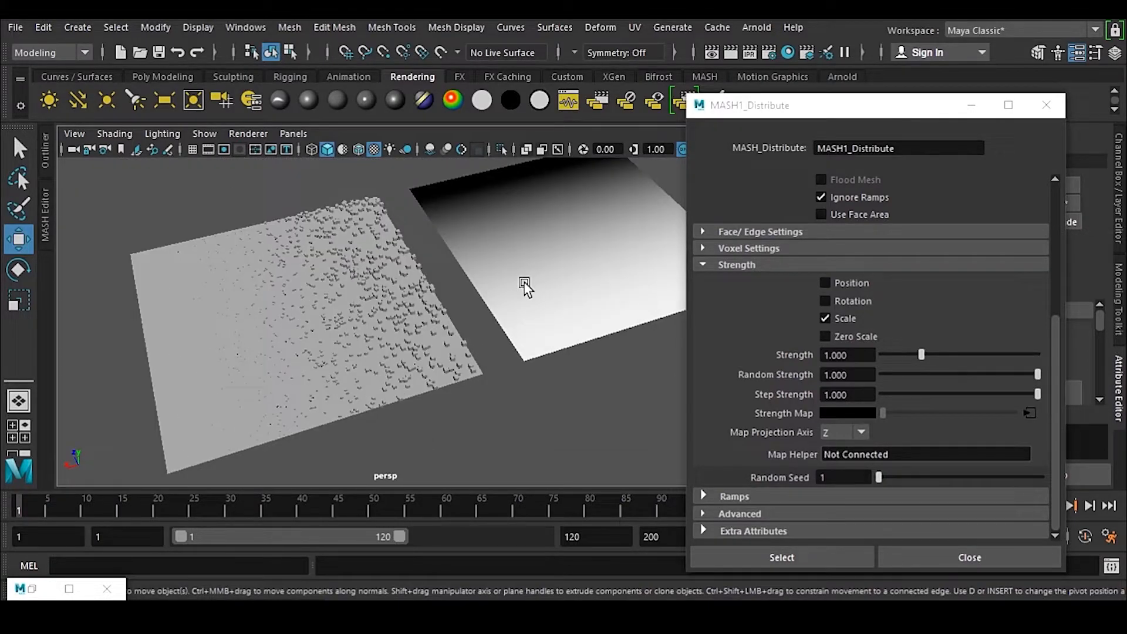
alt+drag(522, 293, 495, 286)
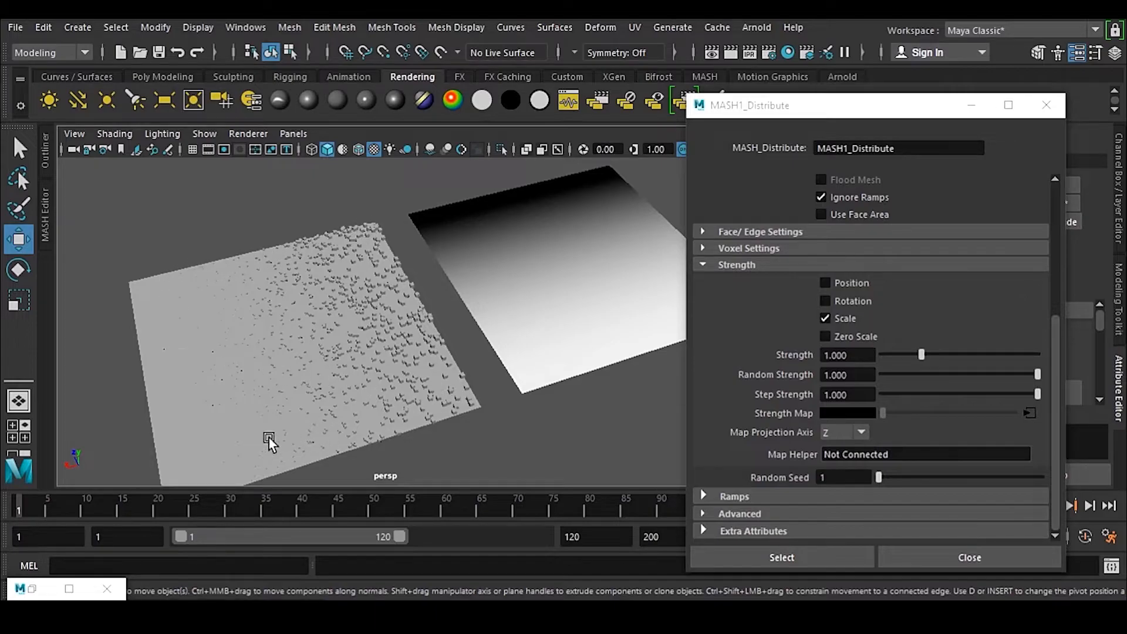
alt+drag(302, 421, 379, 358)
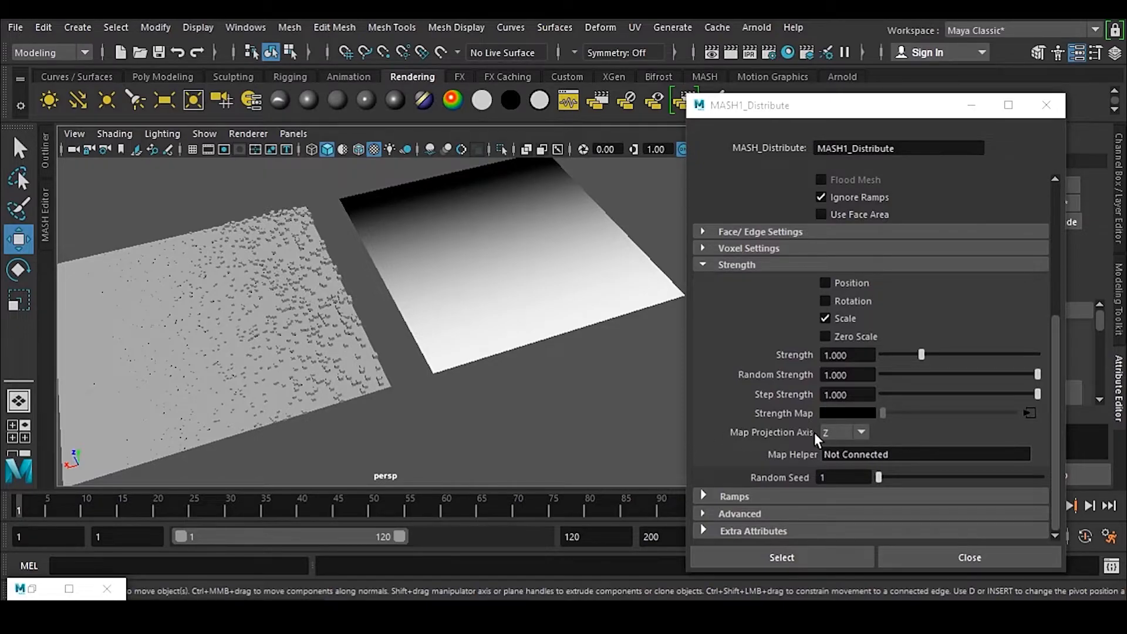
Step: Set the Distribute node's Map Projection Axis to UV and assign pPlane1 as the Map Helper
click(861, 432)
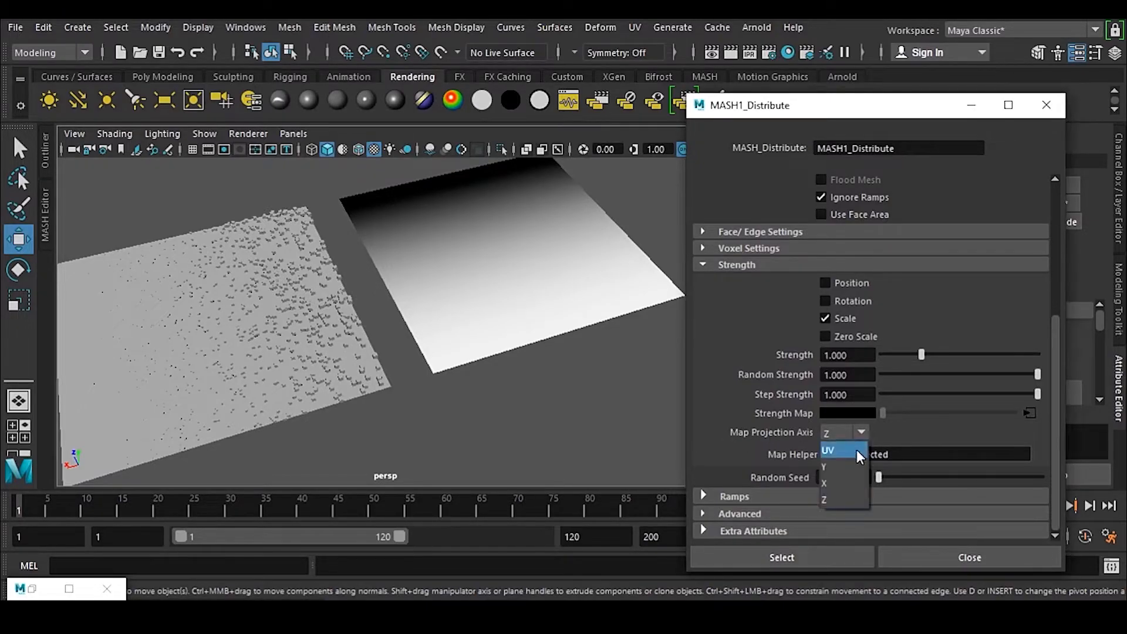
click(845, 499)
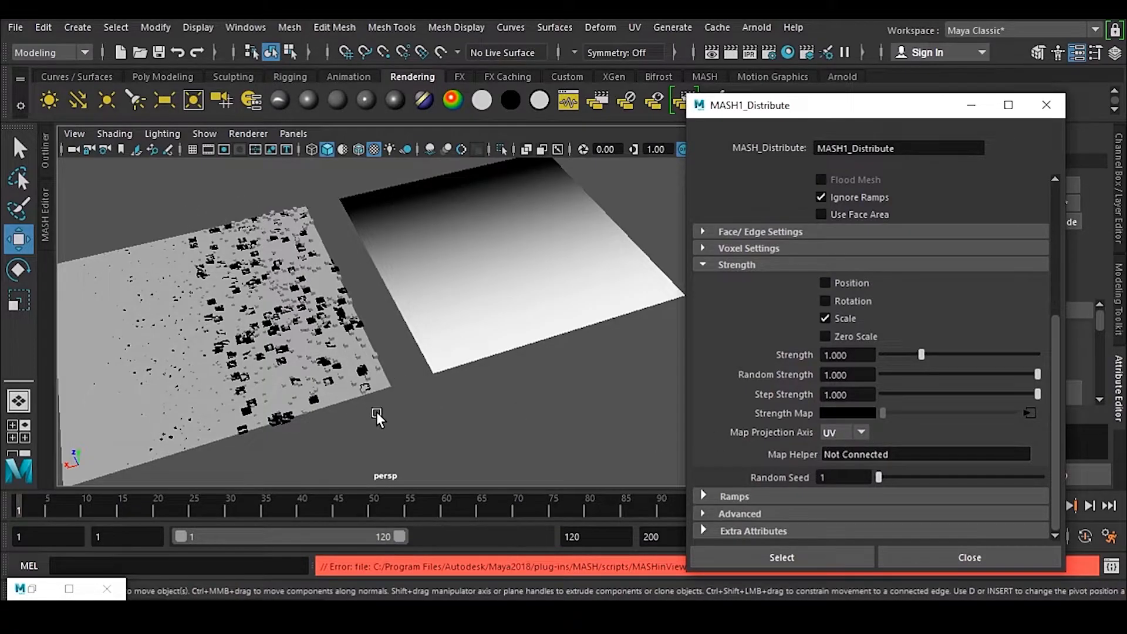
click(44, 150)
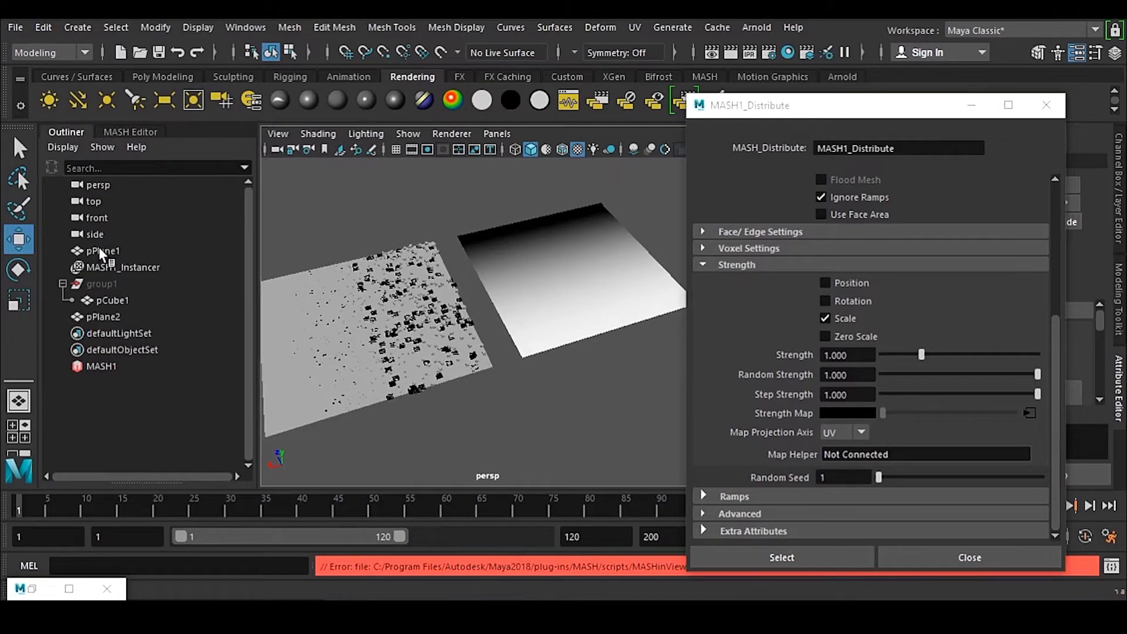
click(565, 258)
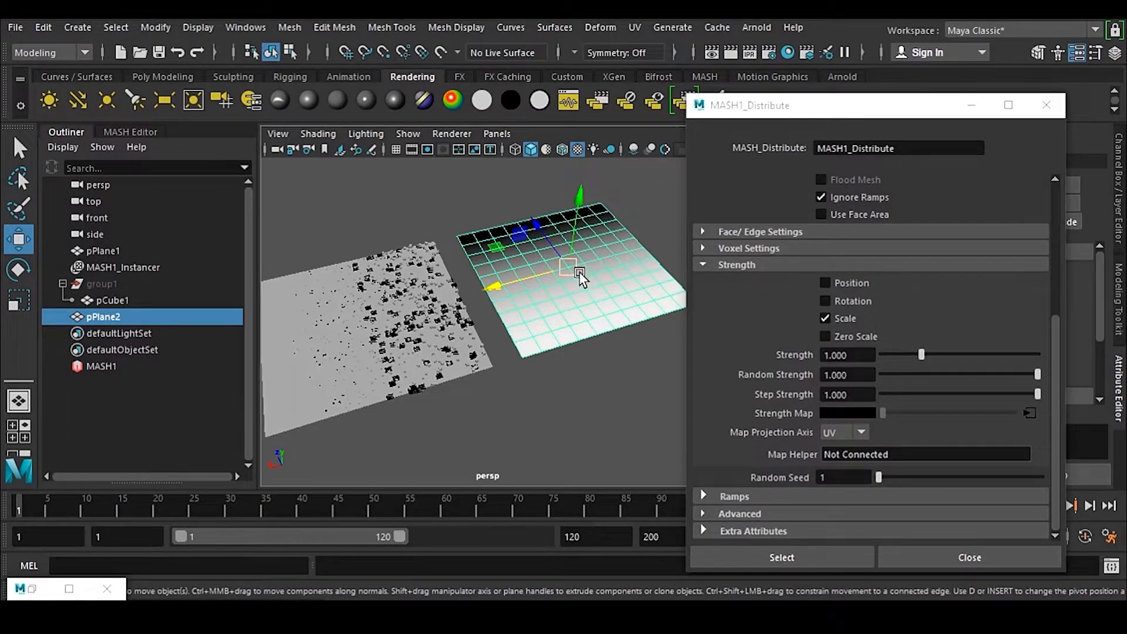
click(111, 249)
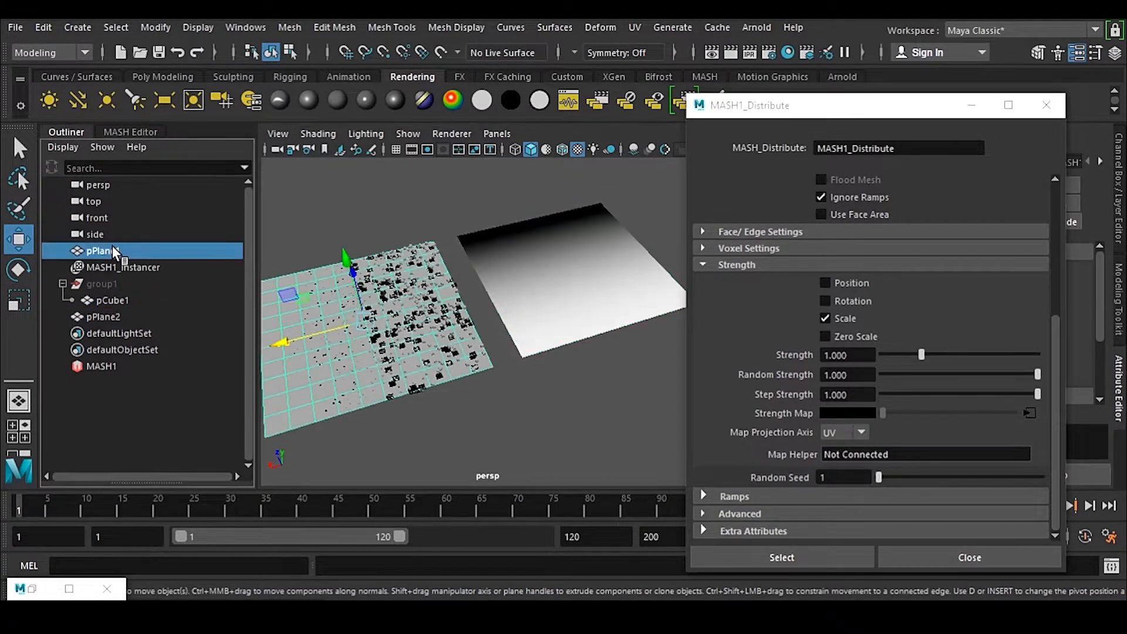
middle_drag(112, 245, 927, 465)
click(543, 415)
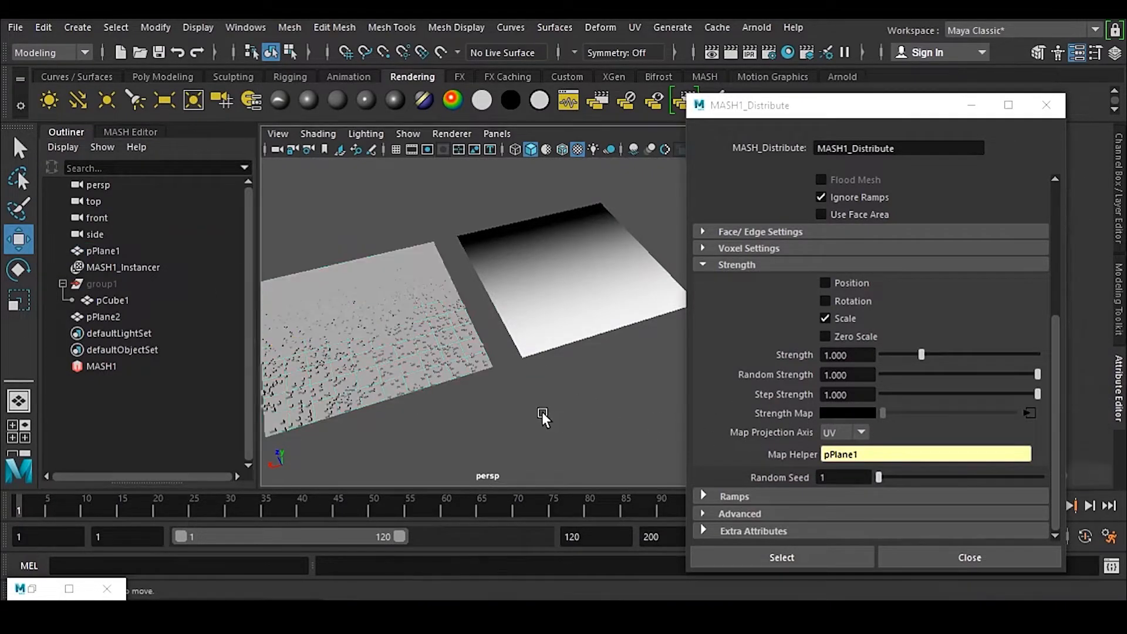
Step: Compare the cubes' sizes across pPlane1 with the ramp shading on pPlane2, and close the Distribute settings window
alt+drag(432, 363, 477, 356)
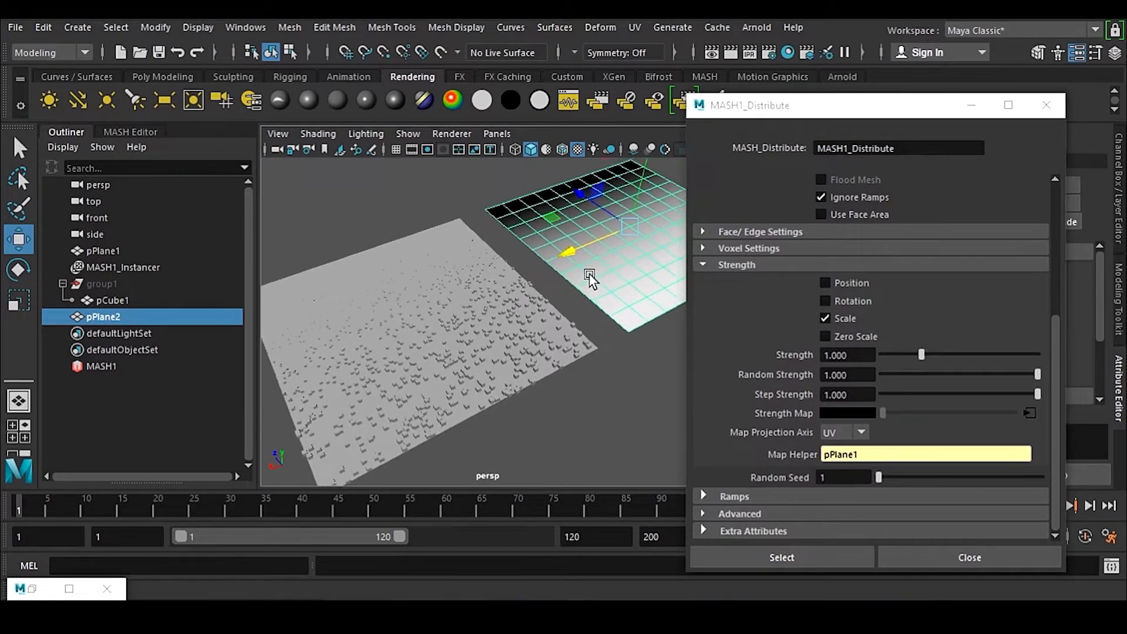
alt+middle_drag(590, 278, 561, 296)
alt+drag(554, 225, 480, 289)
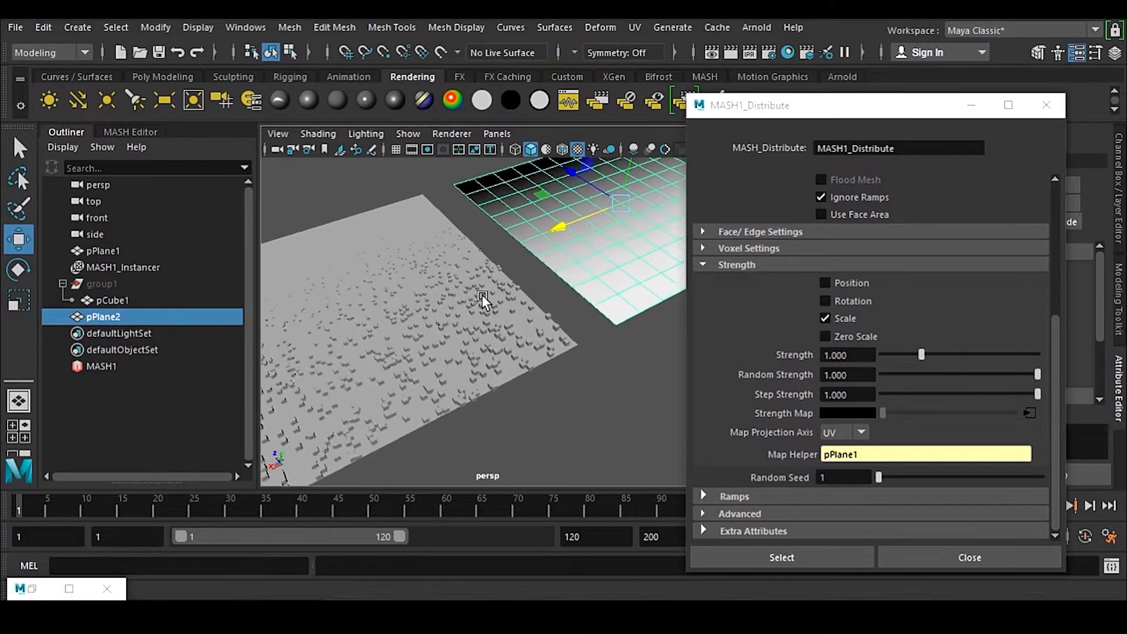
alt+middle_drag(615, 322, 521, 351)
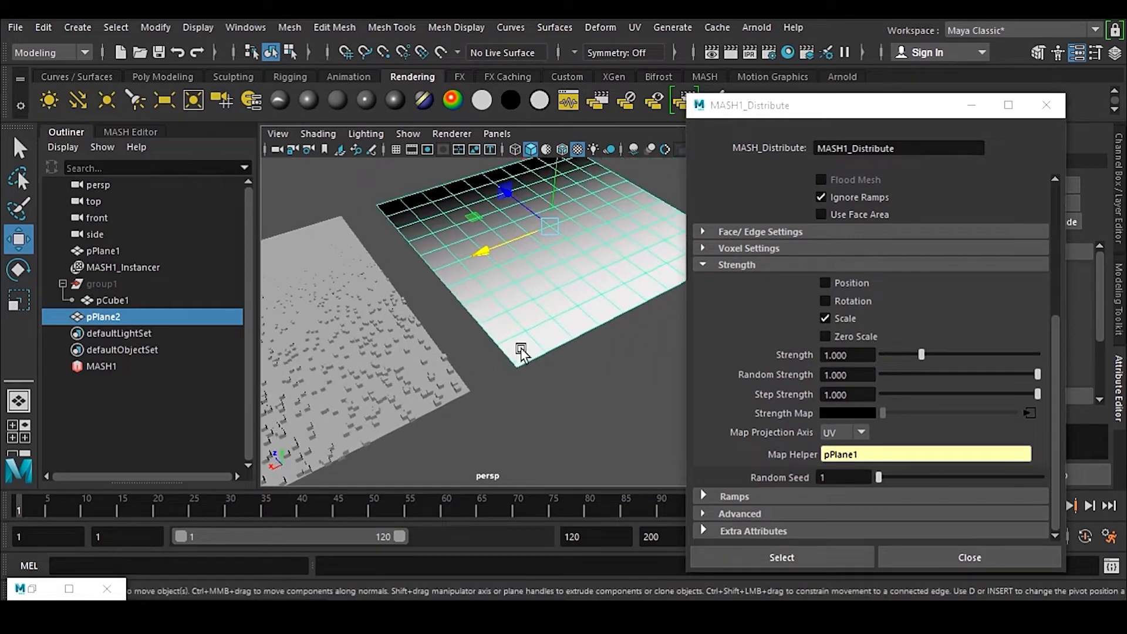
alt+middle_drag(370, 445, 514, 332)
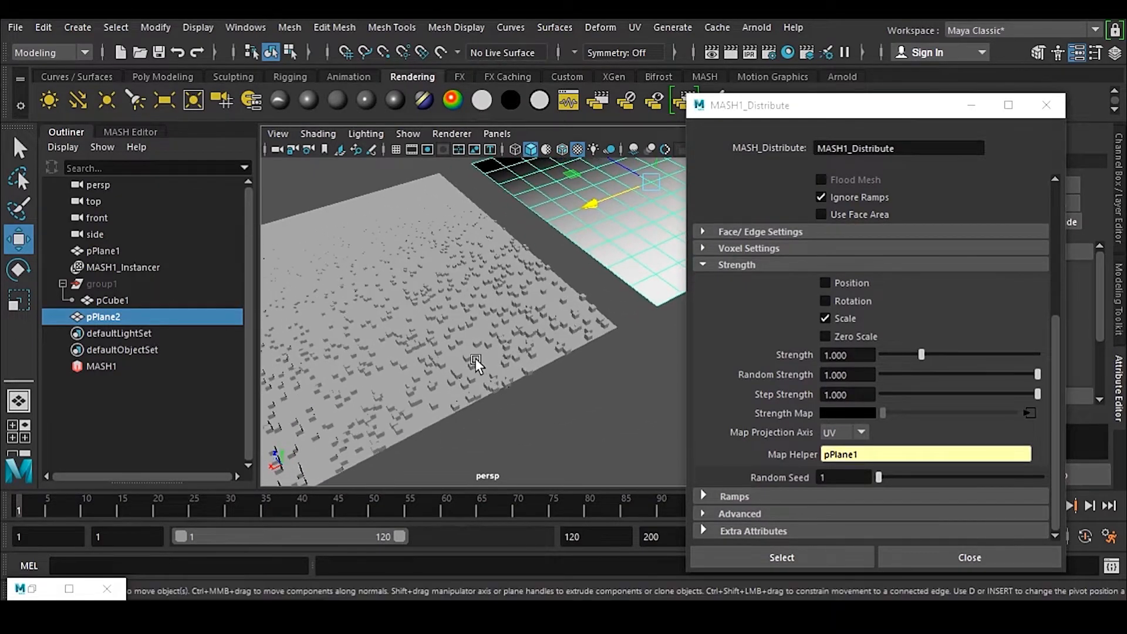
alt+drag(562, 342, 508, 317)
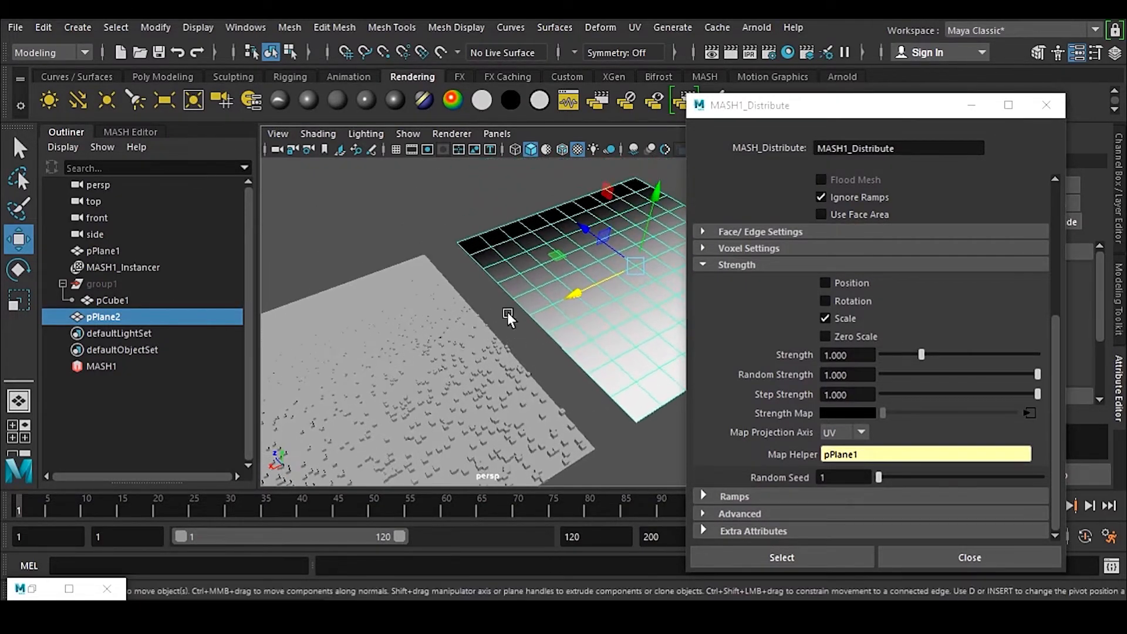
alt+middle_drag(413, 437, 505, 388)
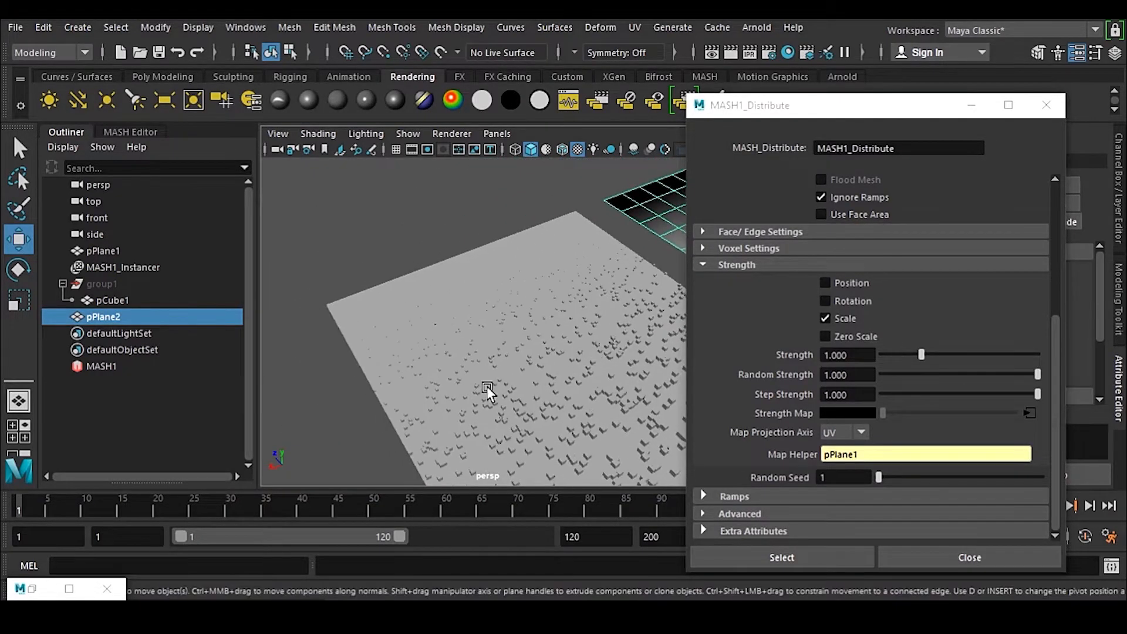
alt+drag(505, 388, 602, 357)
scroll(384, 422, up, 5)
alt+middle_drag(384, 421, 546, 313)
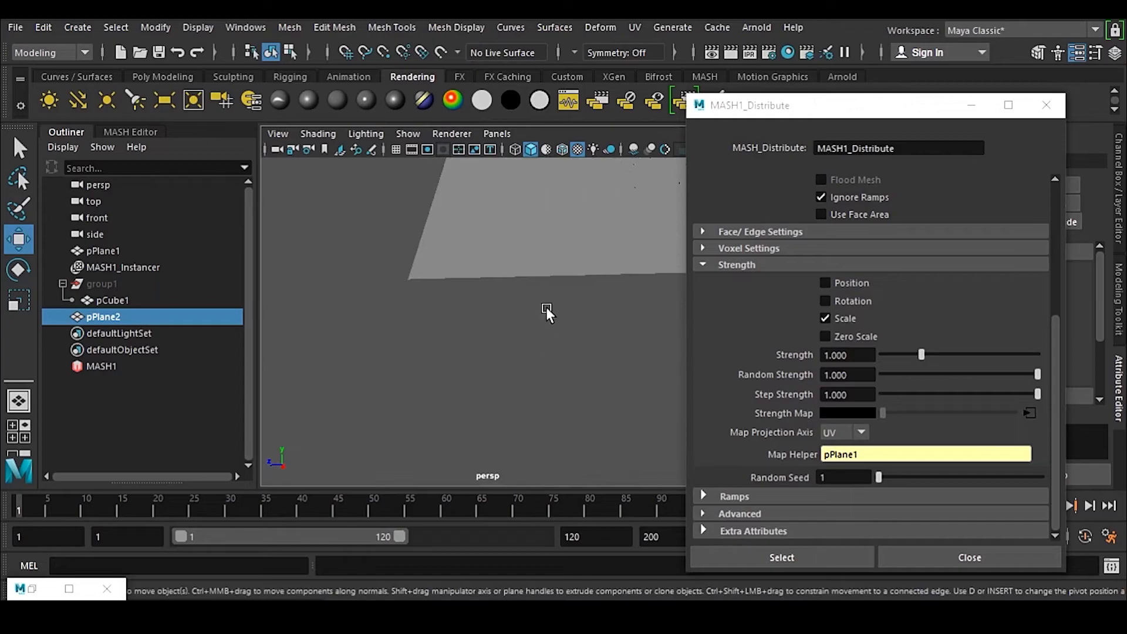
scroll(537, 284, up, 3)
scroll(433, 236, down, 3)
alt+middle_drag(433, 236, 460, 298)
scroll(501, 306, down, 4)
alt+drag(551, 314, 640, 414)
scroll(460, 357, down, 4)
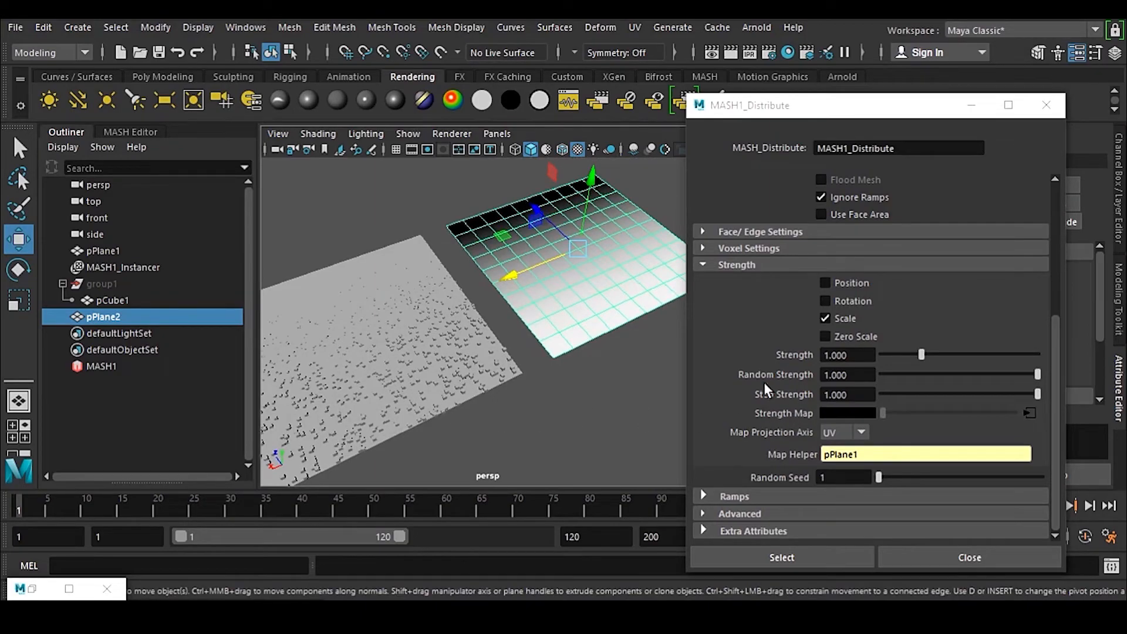
click(1047, 107)
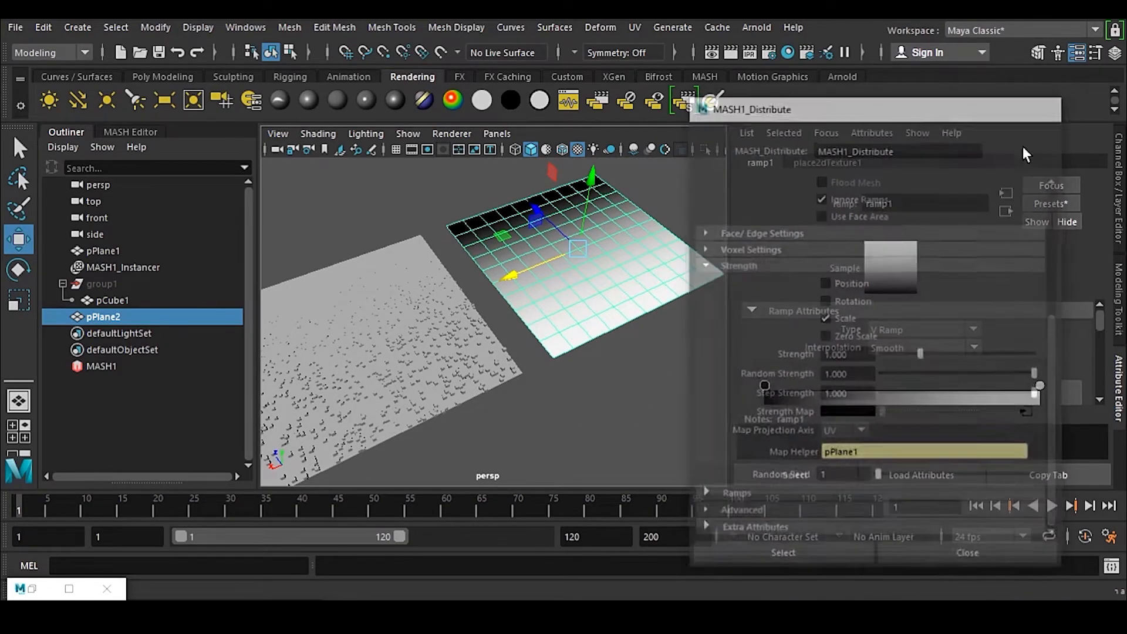
Step: Rework the ramp1 gradient into a black band in the middle with white on both sides, placing one white marker at about 0.3
scroll(923, 360, down, 2)
drag(763, 339, 1059, 325)
click(847, 352)
scroll(848, 353, down, 2)
alt+drag(700, 330, 526, 268)
alt+drag(499, 350, 407, 323)
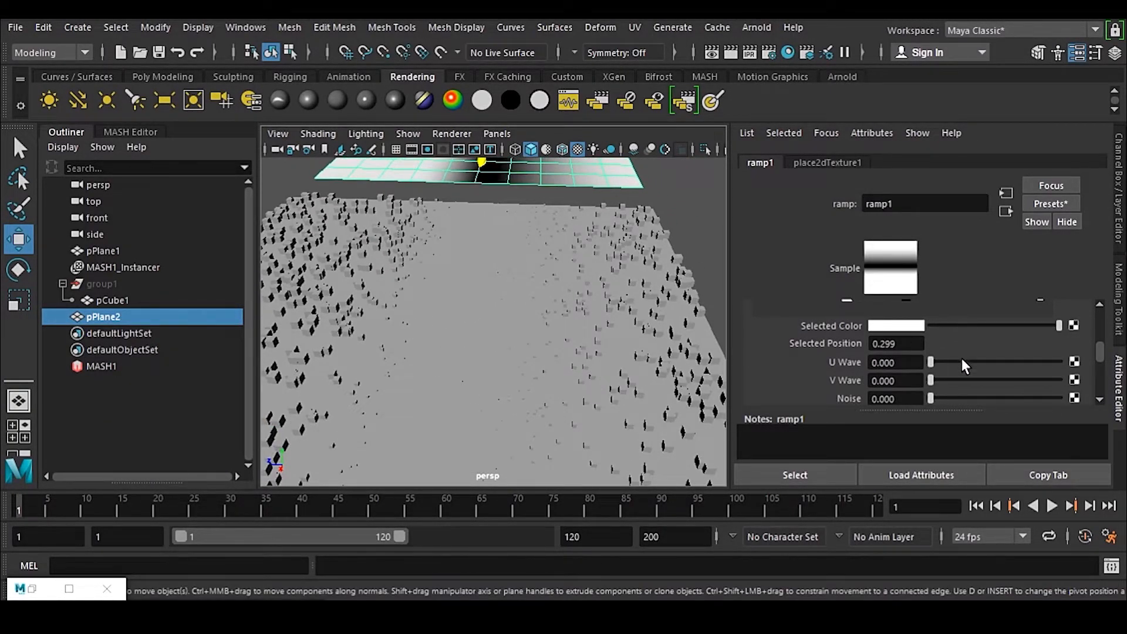
Step: Shift ramp1's first white marker farther from the black band, and compare the cubes' scale across pPlane1 with the gradient on pPlane2
scroll(970, 365, up, 3)
mouse_move(845, 336)
mouse_down()
mouse_move(874, 338)
mouse_move(828, 338)
mouse_move(857, 344)
mouse_move(830, 348)
mouse_up()
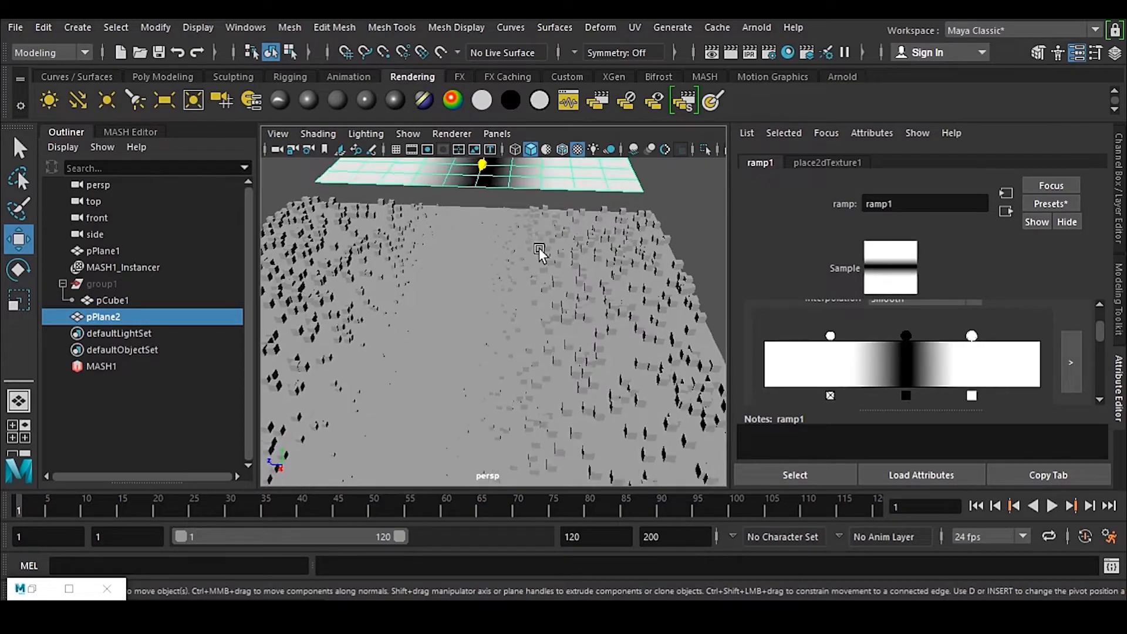
alt+drag(587, 264, 557, 346)
alt+middle_drag(603, 229, 530, 397)
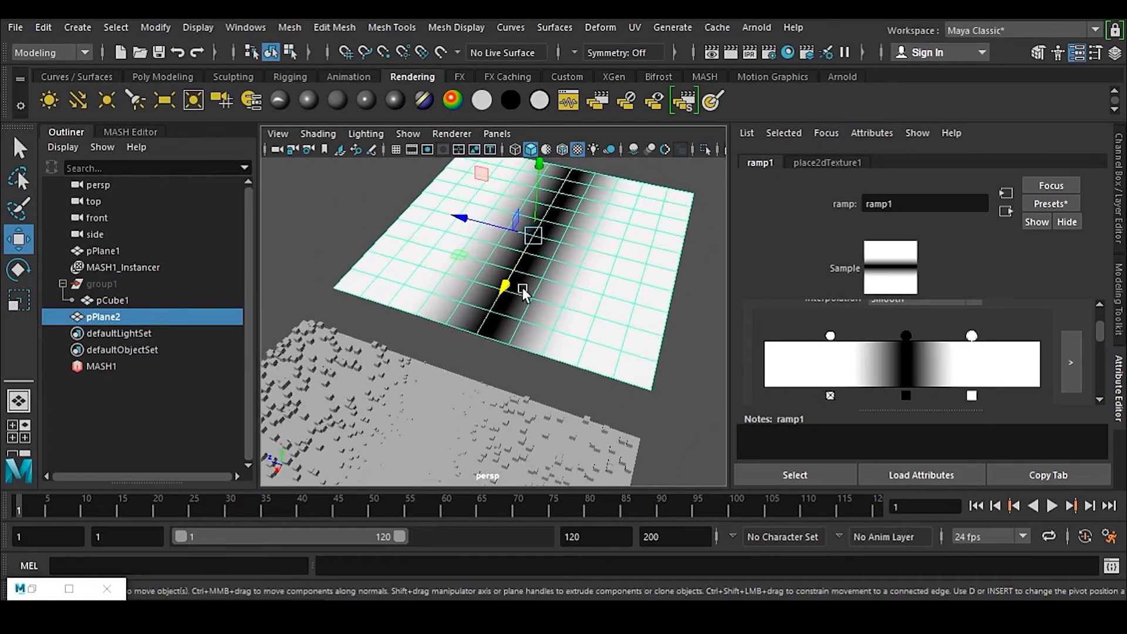
alt+middle_drag(486, 307, 515, 272)
alt+drag(492, 391, 499, 354)
alt+drag(597, 371, 540, 316)
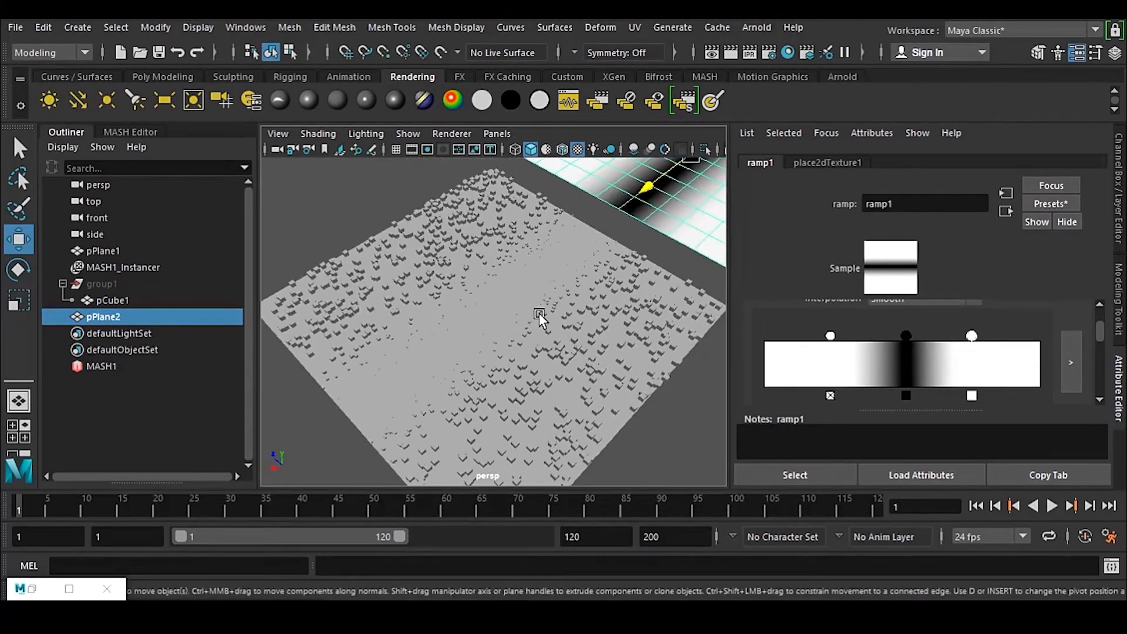
Step: Select the MASH1_Distribute node and show its Strength settings down to the Random Seed
click(143, 129)
click(145, 196)
scroll(919, 357, down, 5)
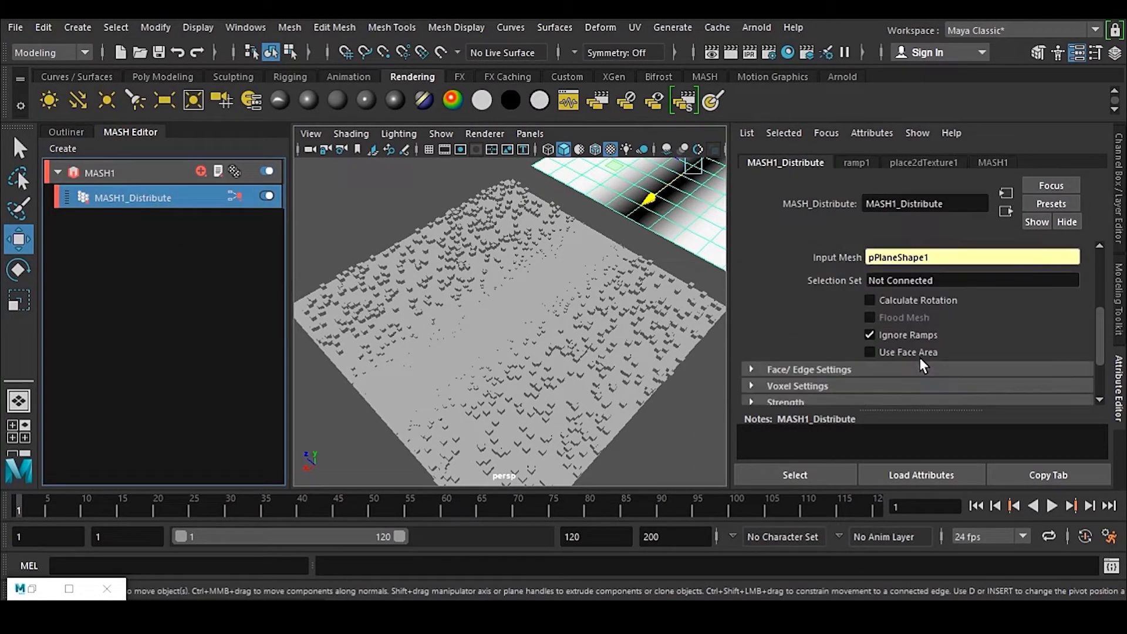
click(920, 324)
scroll(880, 358, down, 6)
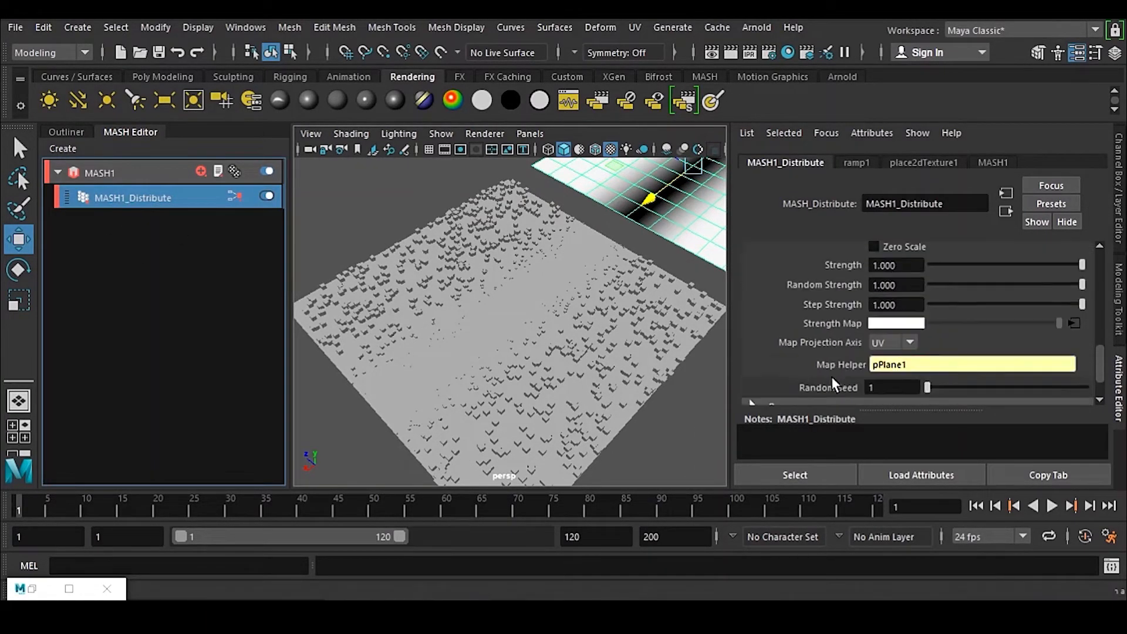
Step: Try a Random Seed of 9 for the cubes' strength, inspect the variation on the plane, and return the seed to 1
mouse_move(929, 343)
mouse_down()
mouse_move(1019, 352)
mouse_move(939, 348)
mouse_up()
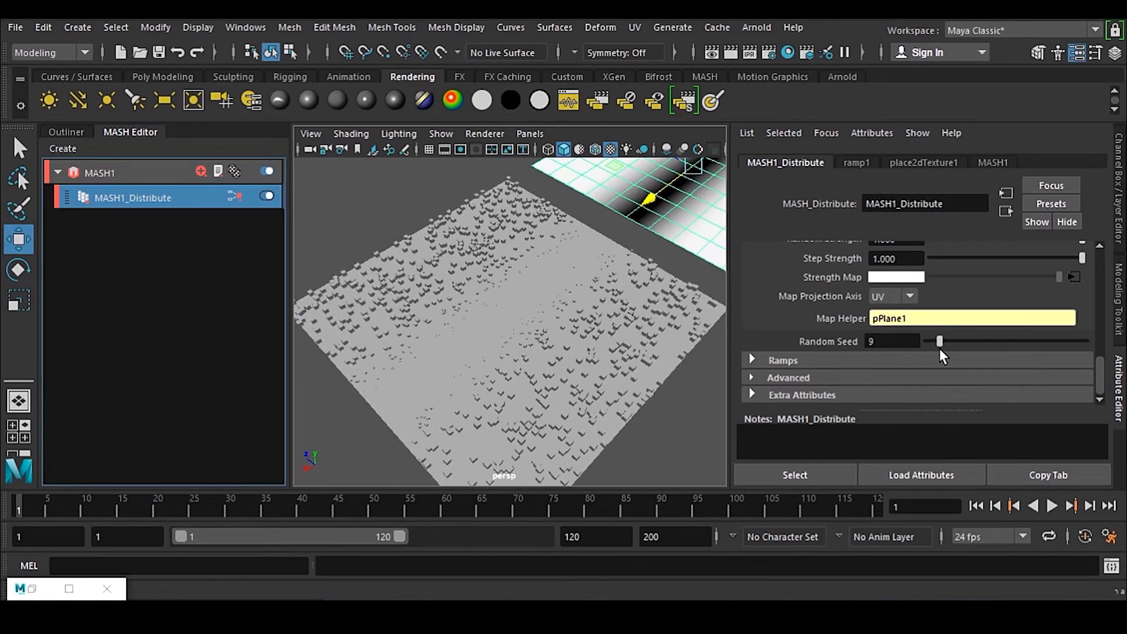
alt+drag(664, 345, 639, 385)
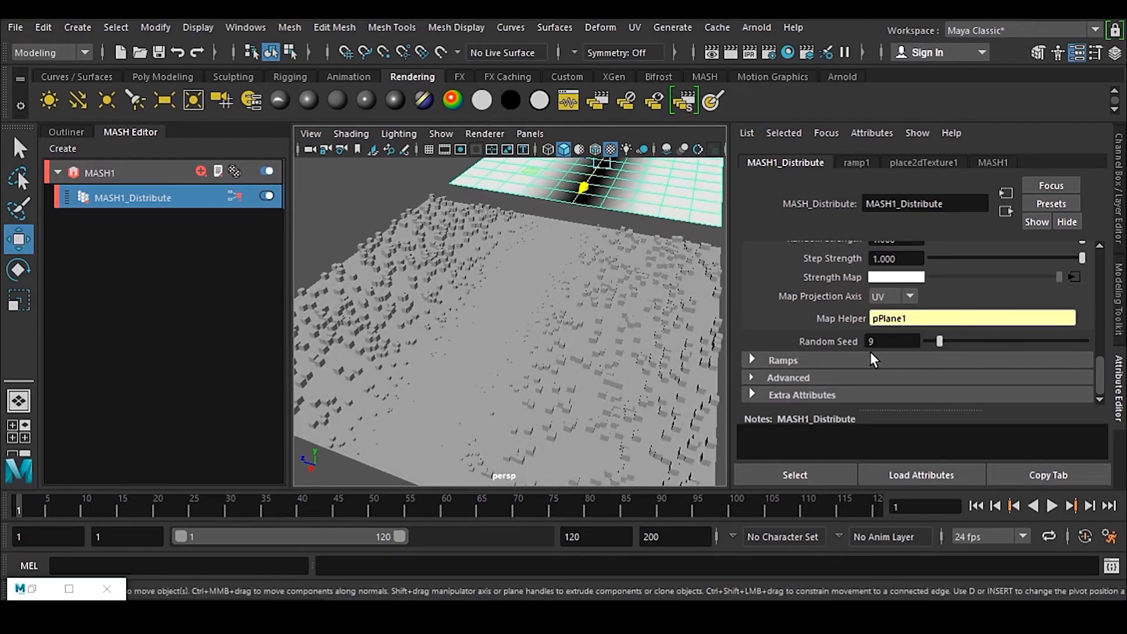
drag(939, 341, 882, 341)
scroll(910, 352, up, 3)
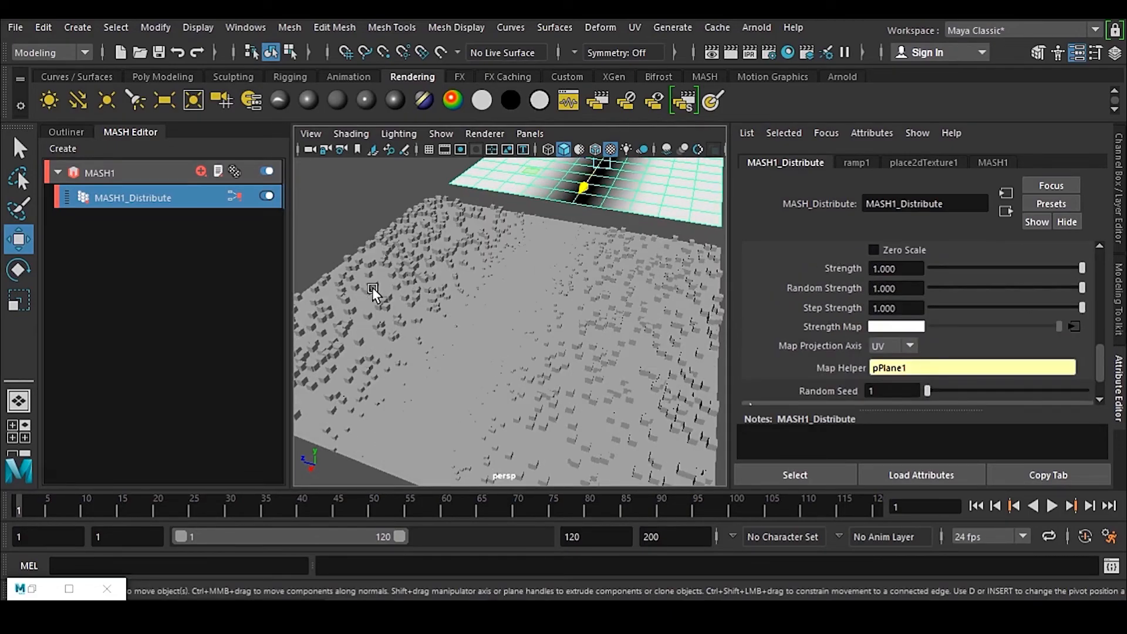
scroll(746, 336, up, 3)
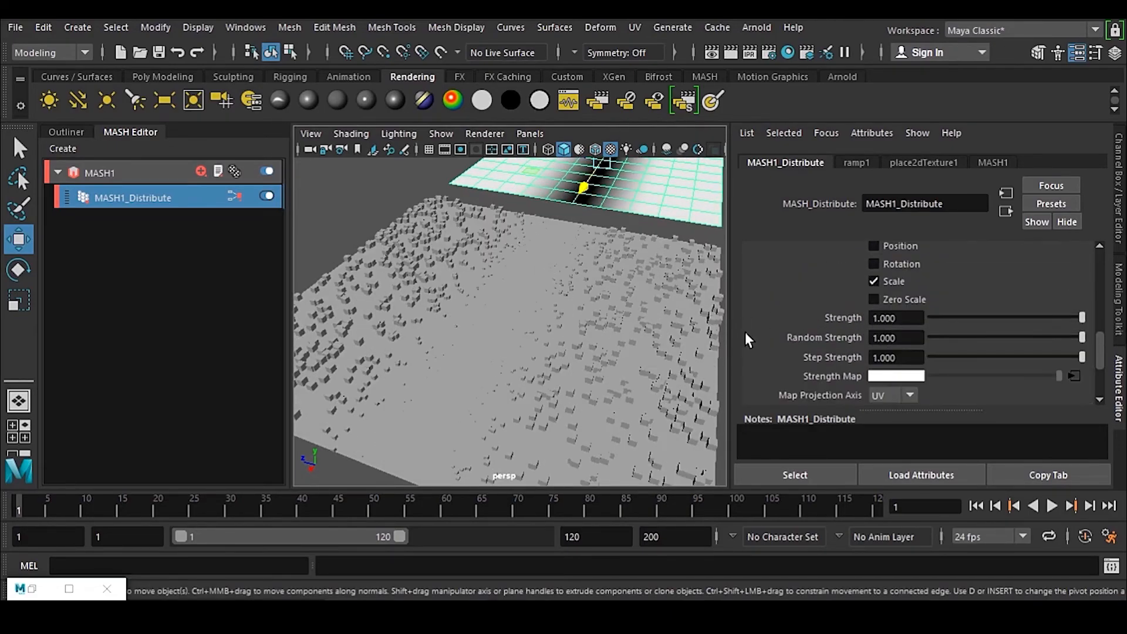